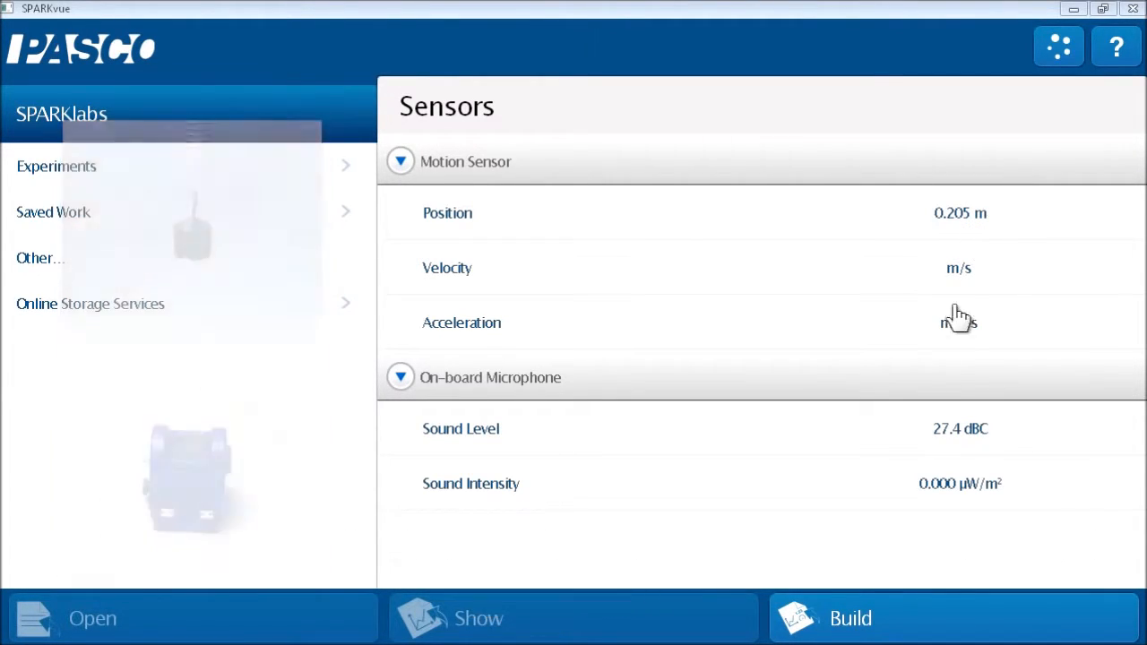
Build a new page from the template with one large area on the left and two small stacked areas on the right.
click(963, 615)
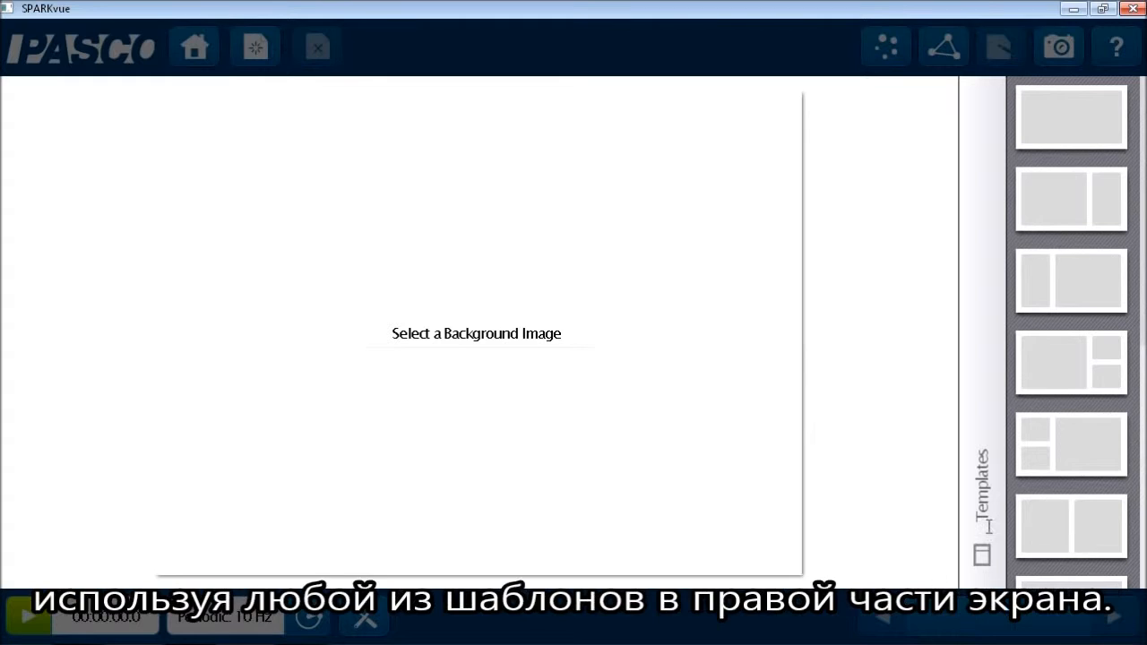
scroll(1061, 421, down, 3)
scroll(1067, 421, up, 3)
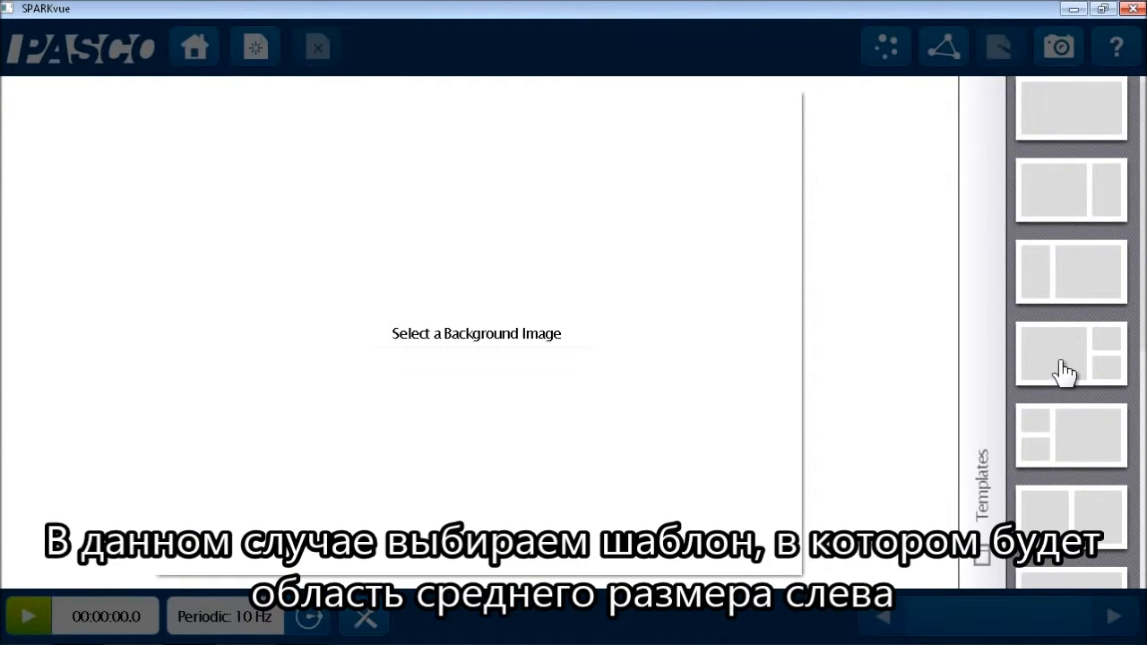
click(1111, 382)
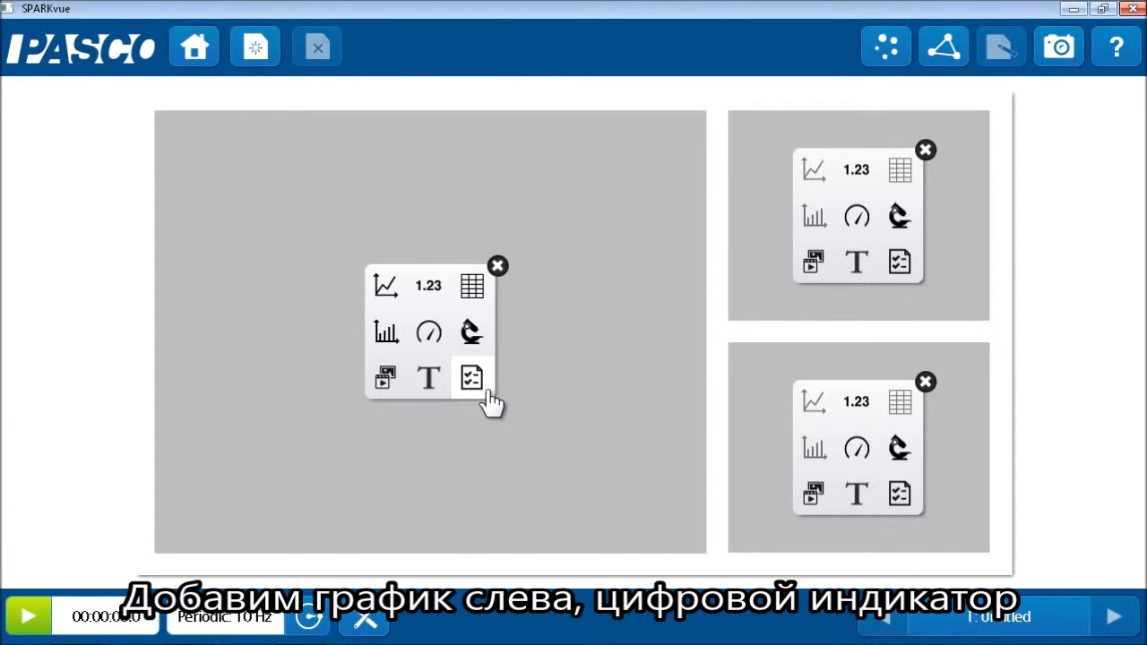
Add a line graph to the large area, a digits display to the upper small area and a meter to the lower one.
click(392, 300)
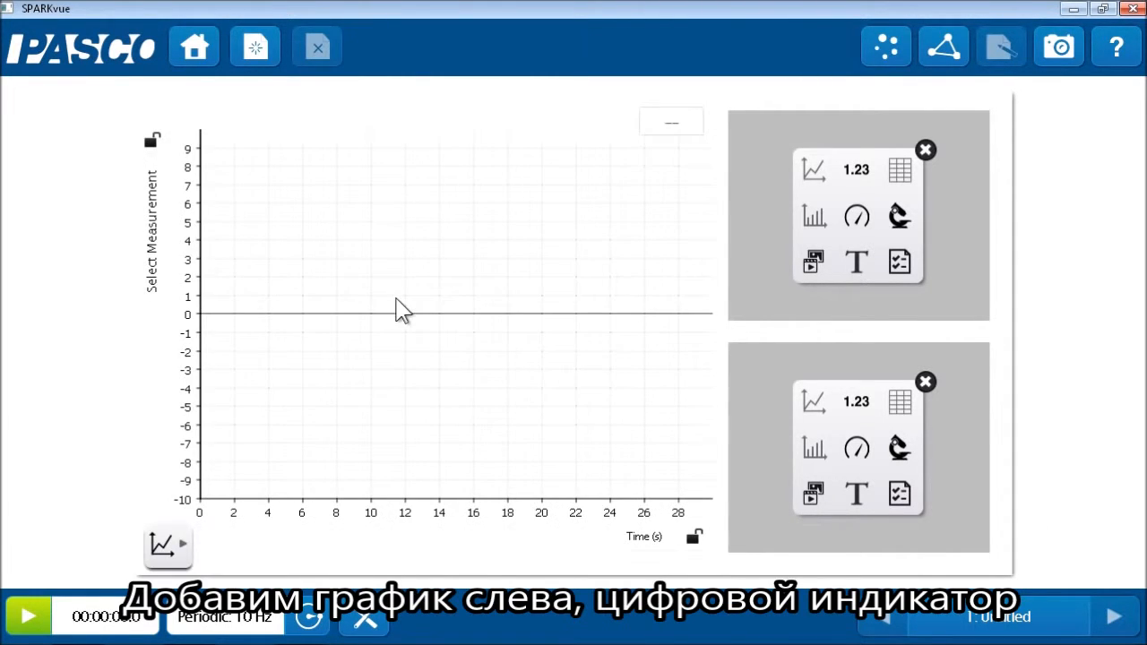
click(857, 173)
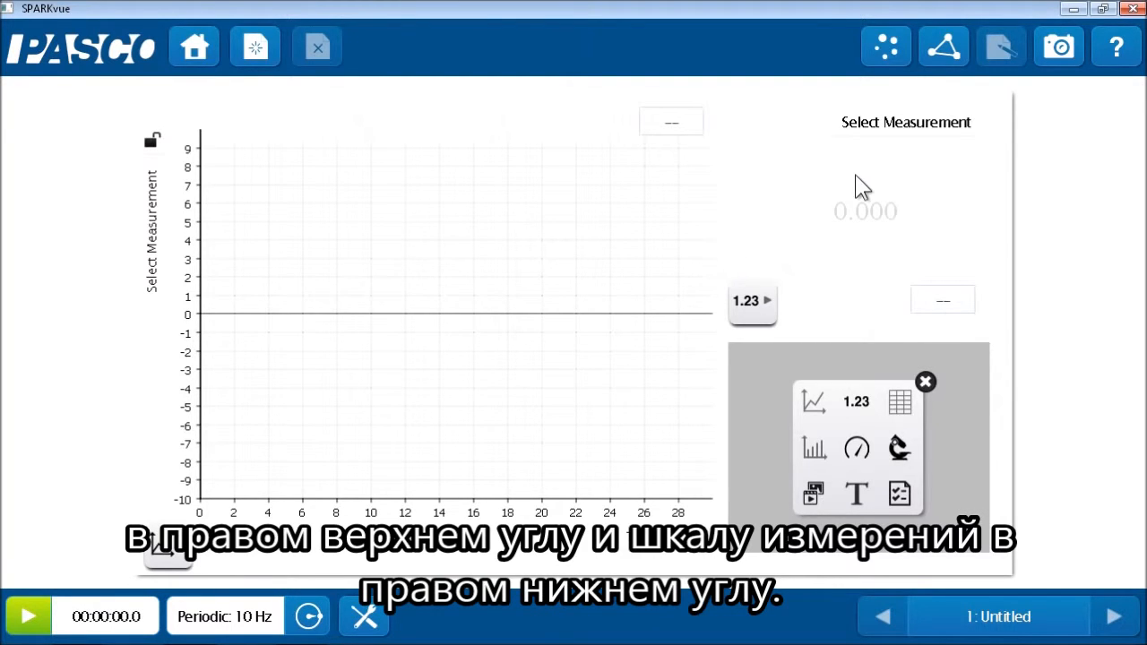
click(856, 453)
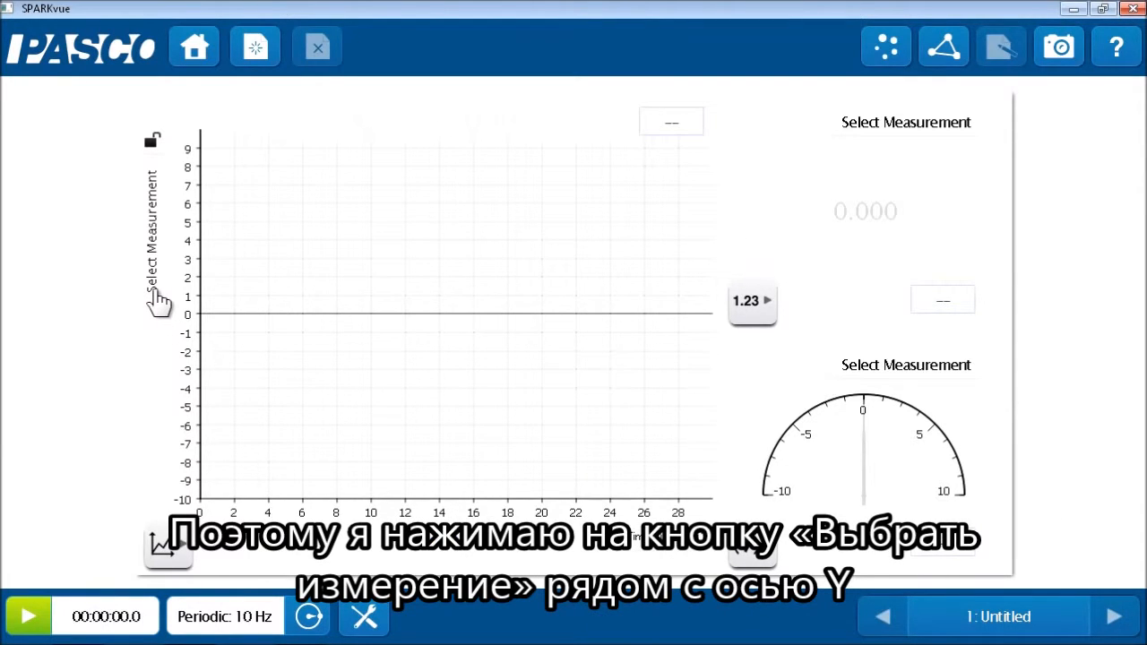
Assign the motion sensor's Position measurement to the vertical axis of the line graph.
click(159, 303)
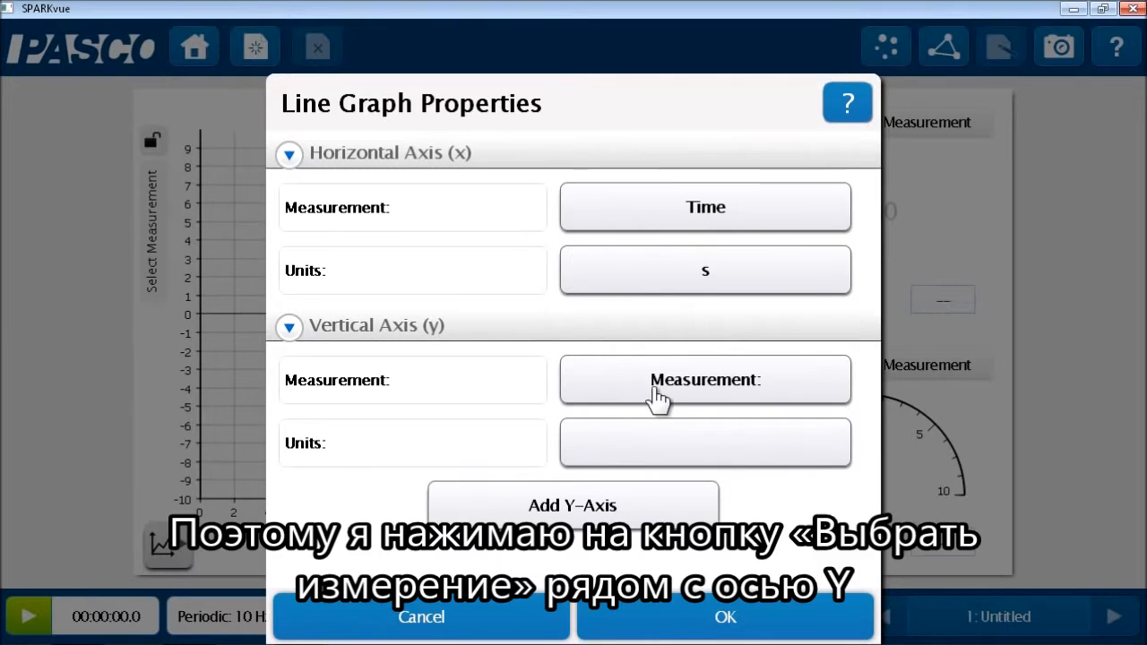
click(650, 380)
click(976, 166)
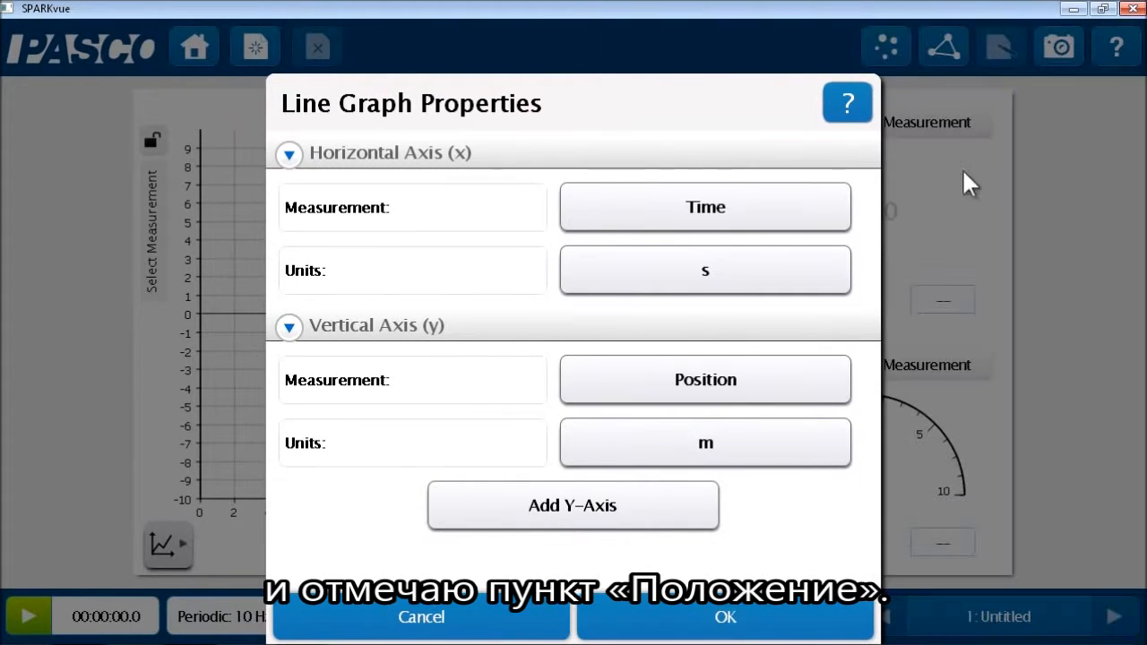
click(787, 620)
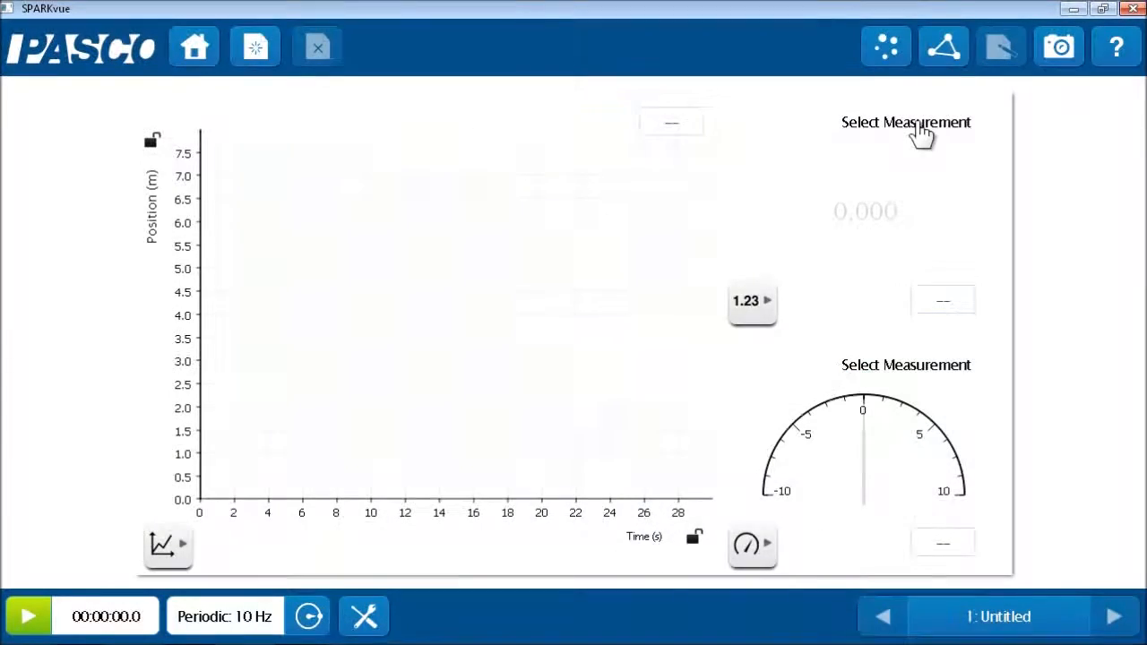
Set the digits display to show the motion sensor's Position measurement.
click(921, 133)
click(786, 174)
click(975, 166)
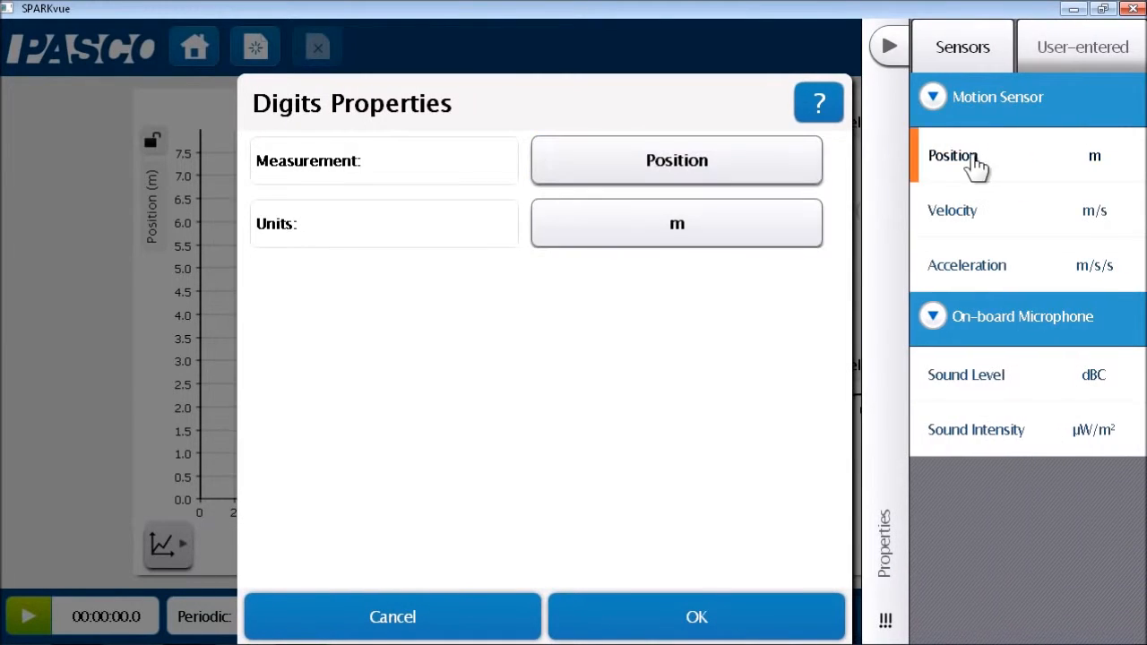
click(761, 621)
Set the meter to show the motion sensor's Position measurement.
click(874, 368)
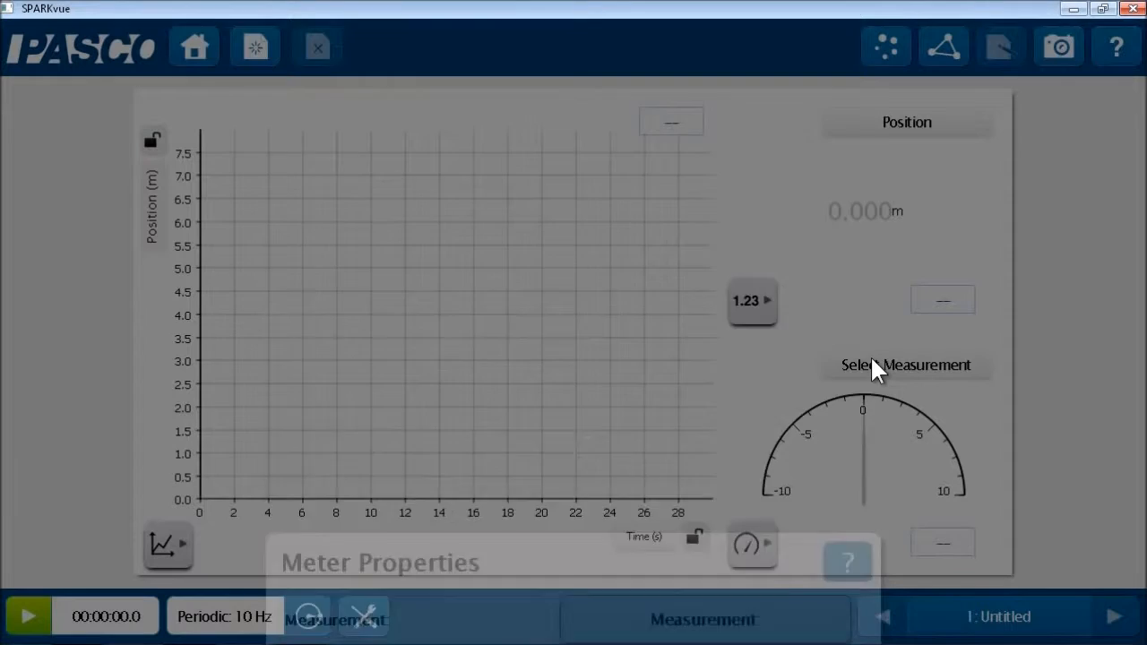
click(761, 163)
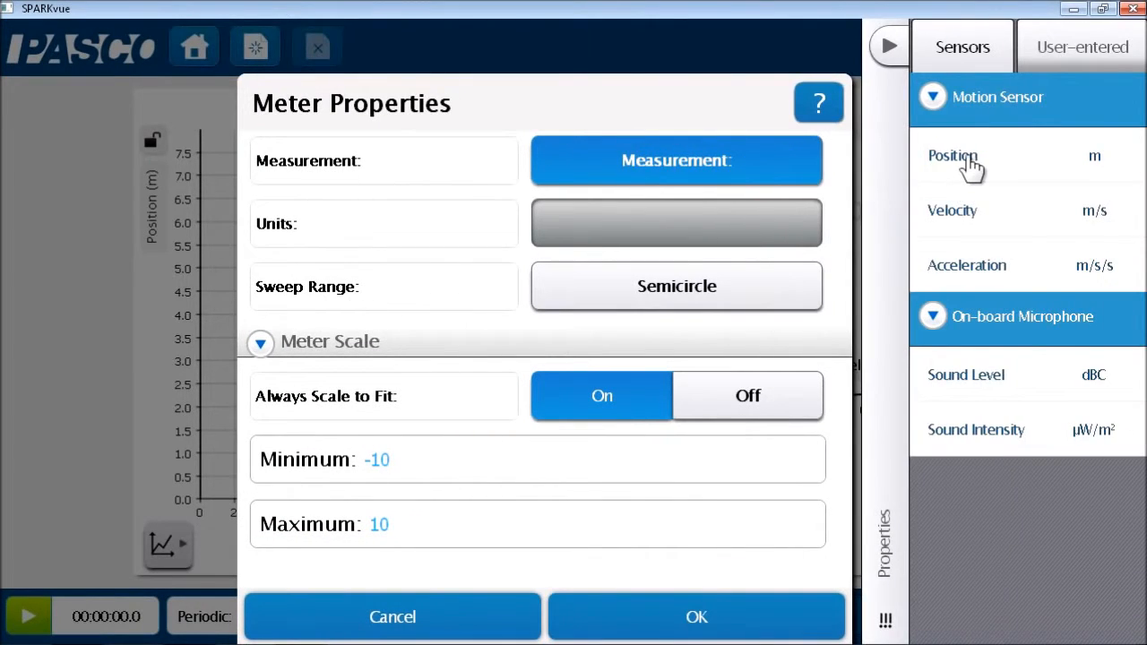
click(973, 166)
click(751, 614)
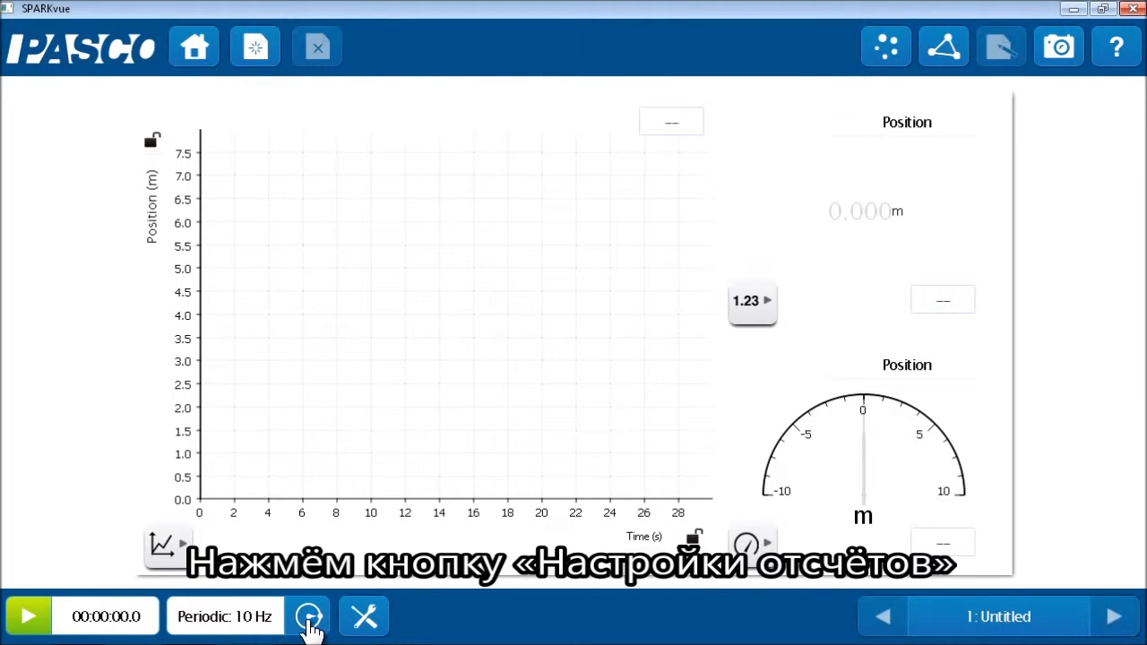
Set the periodic sampling rate to 50 Hz in the sampling options.
click(308, 618)
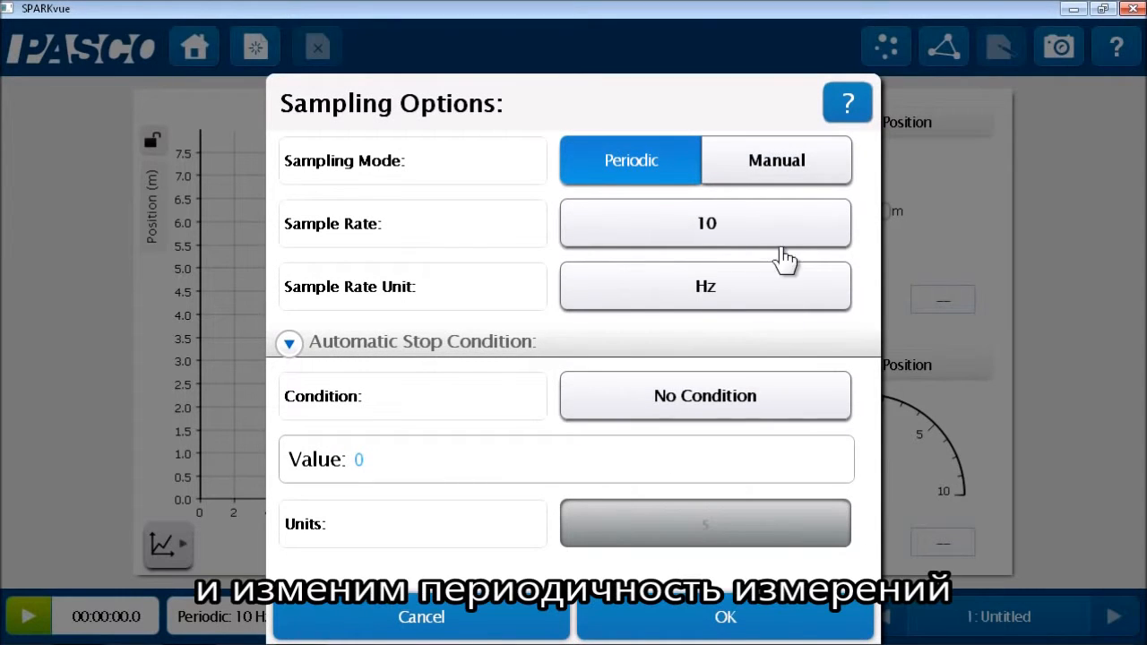
click(784, 234)
scroll(763, 385, down, 4)
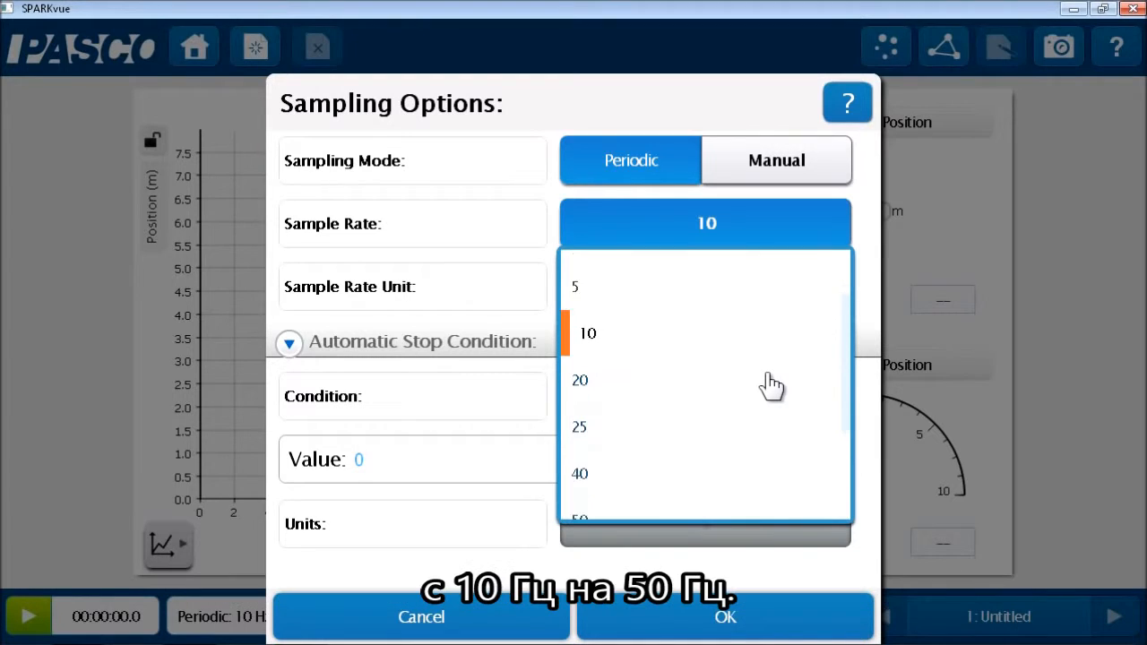
click(740, 441)
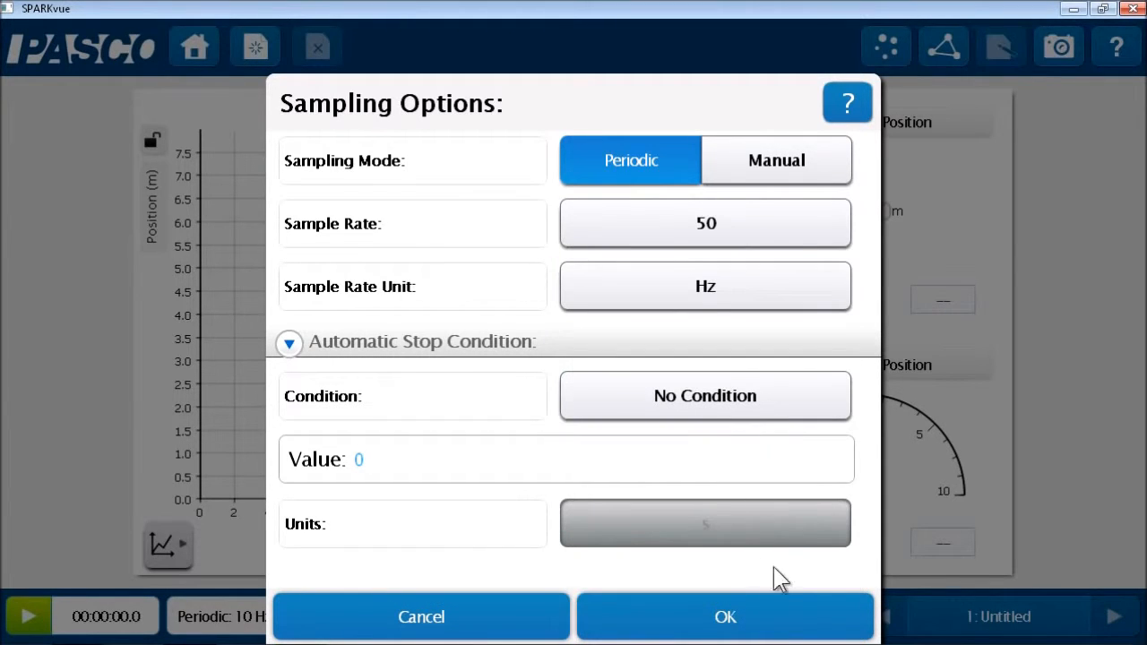
click(780, 616)
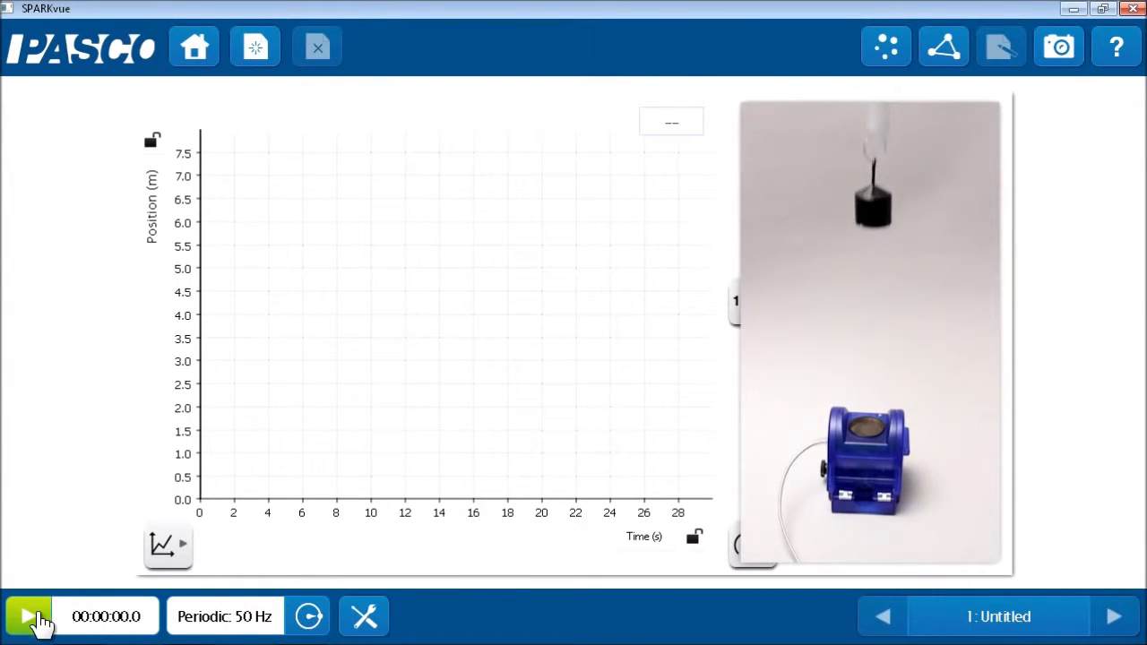
Record a first data run of about 19 seconds, scaling the line graph to fit the data during collection.
click(36, 621)
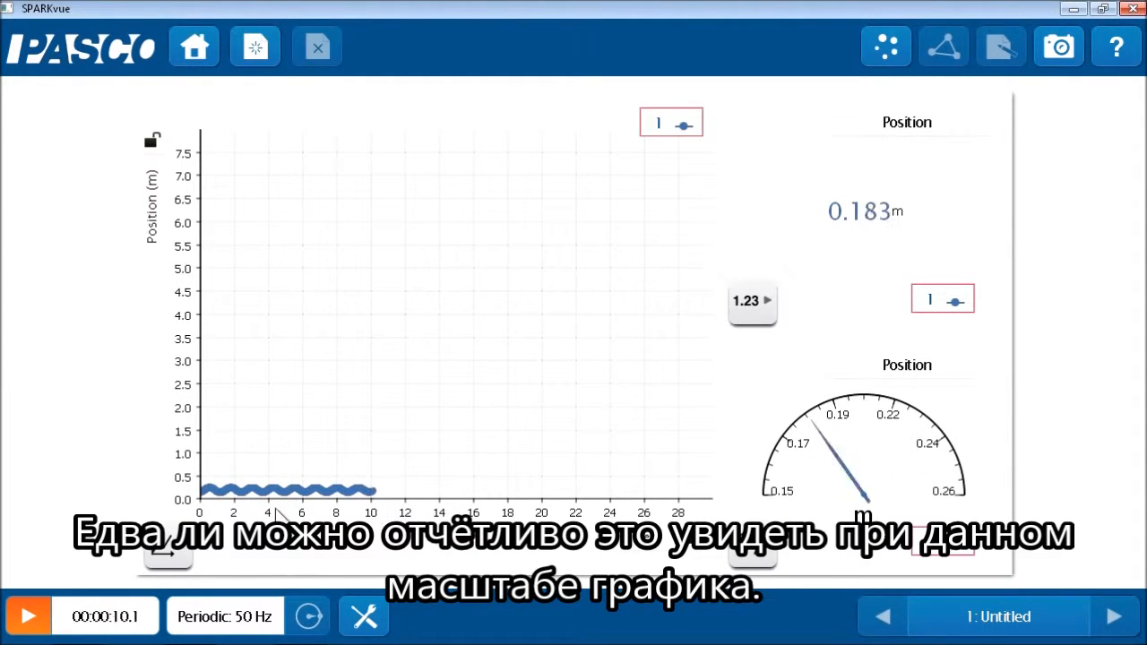
click(163, 549)
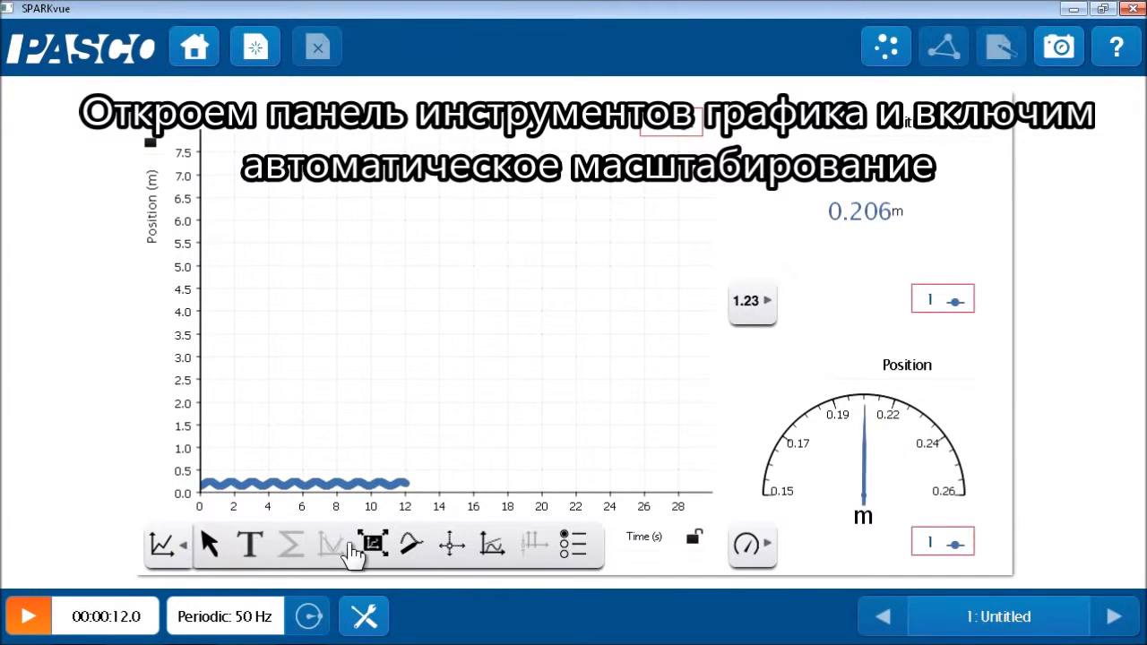
click(373, 545)
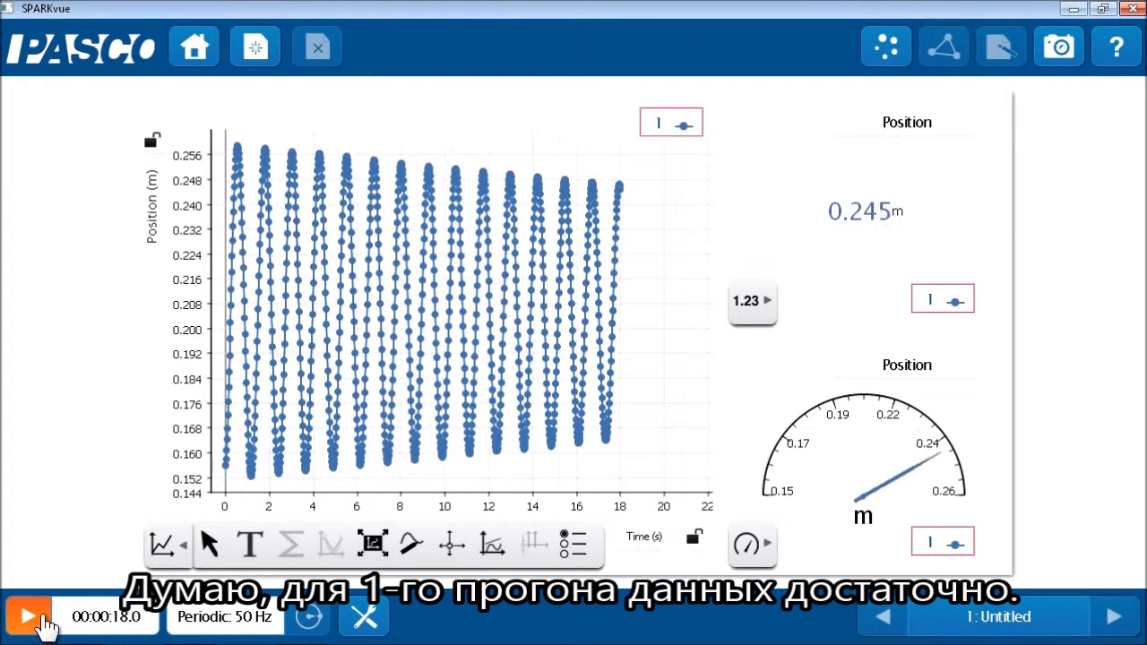
click(27, 617)
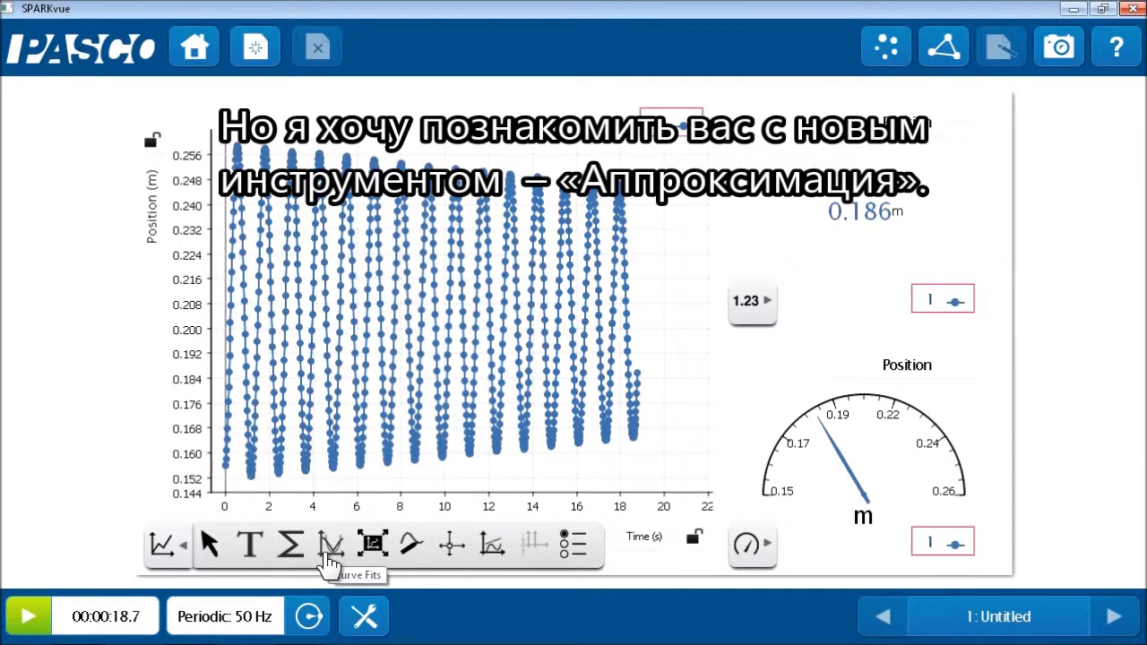
Apply a Sine Fit to the first run on the graph and move its result box slightly right and down.
click(330, 546)
click(544, 177)
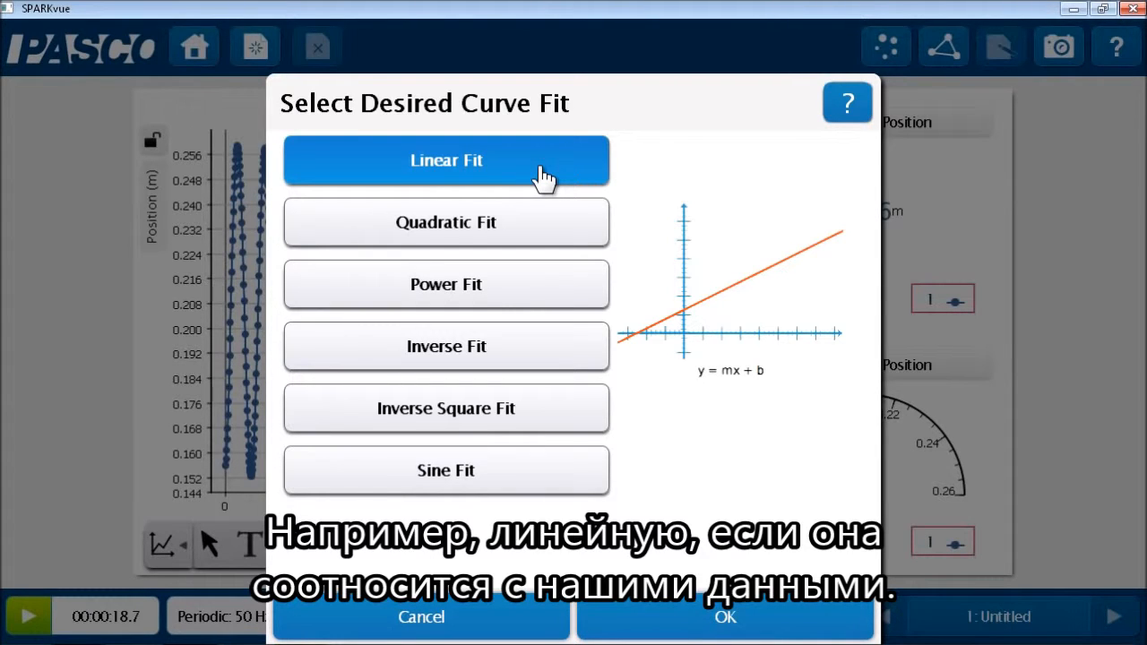
click(542, 471)
click(671, 617)
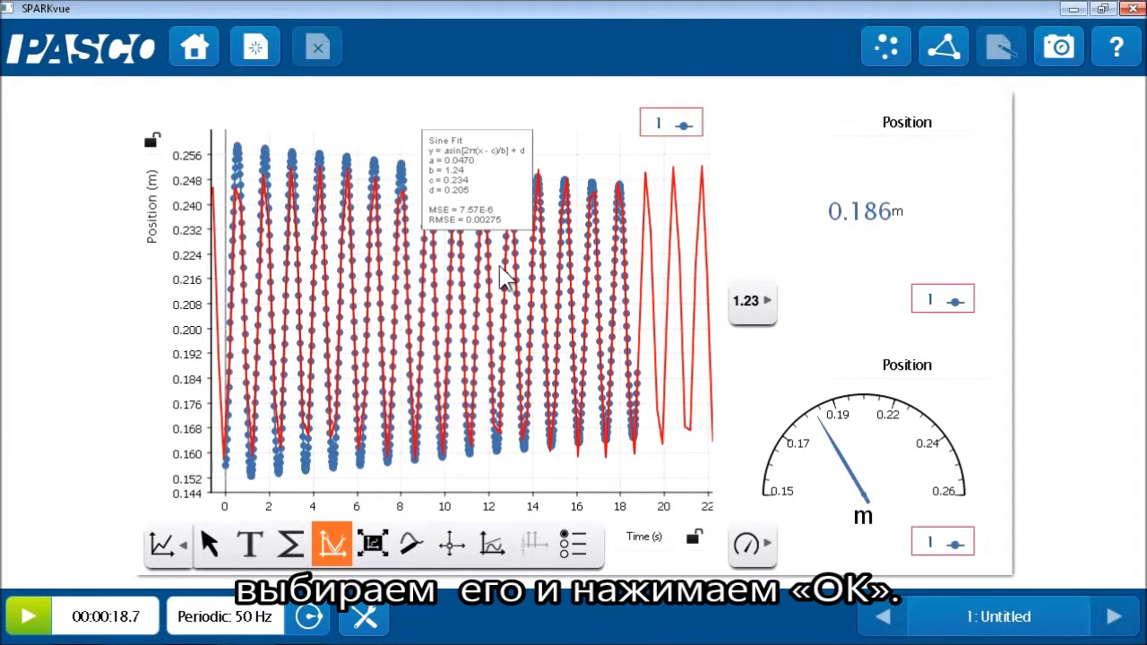
drag(493, 170, 528, 167)
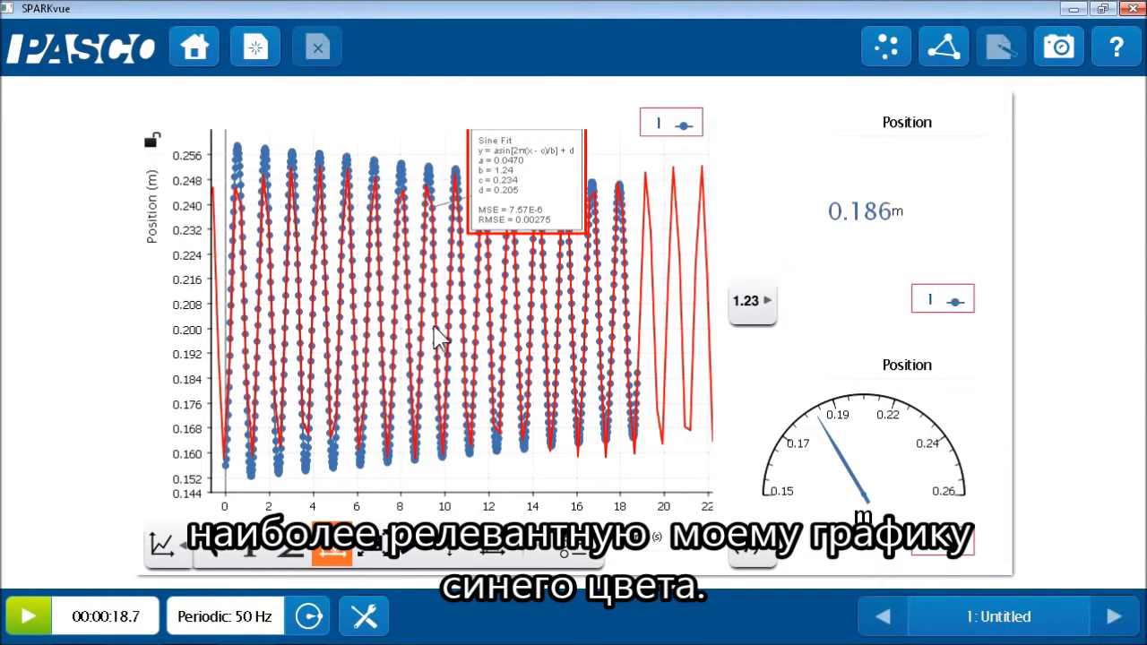
drag(527, 186, 535, 198)
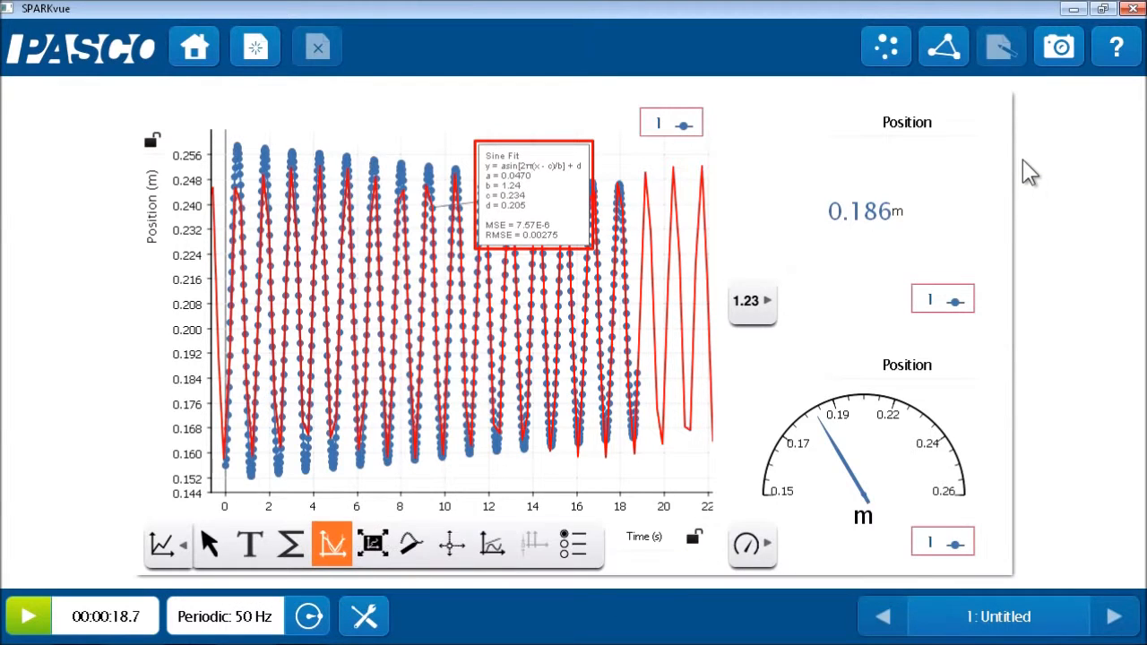
Take a journal snapshot of the page with the current analysis and record a second data run of about 11 seconds.
click(1066, 67)
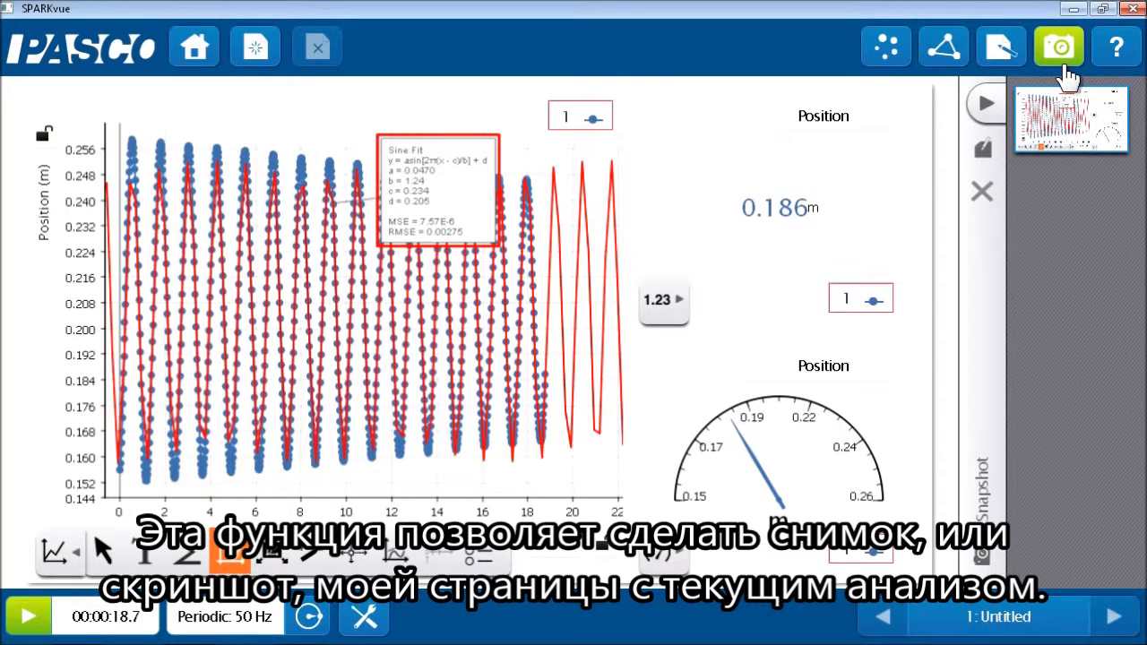
click(1063, 70)
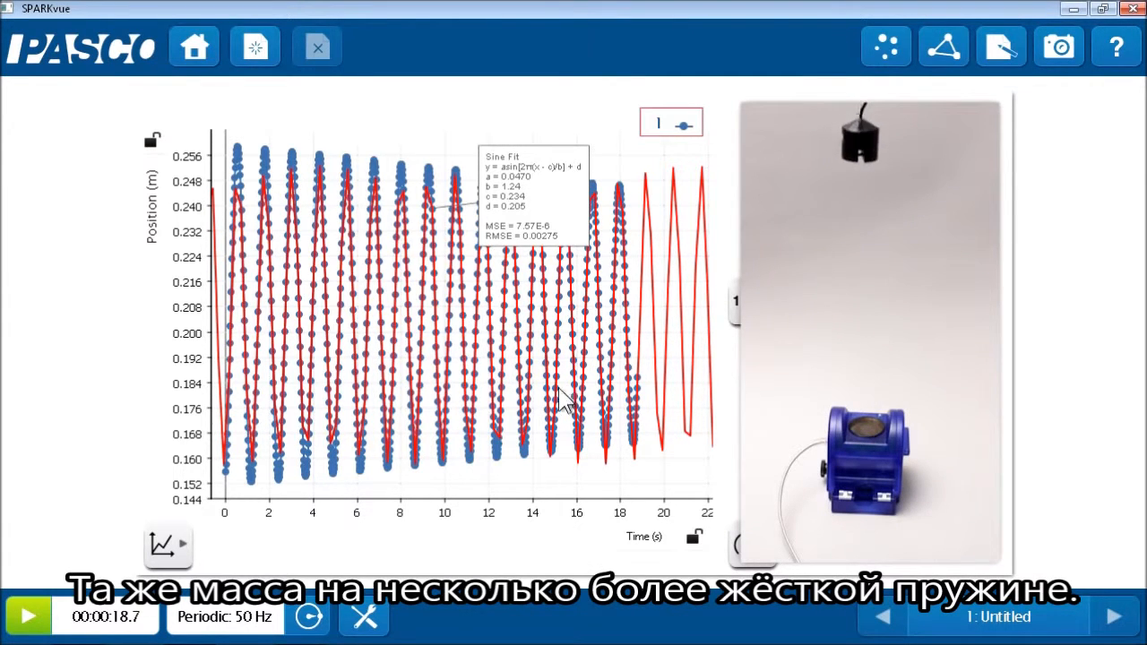
click(24, 618)
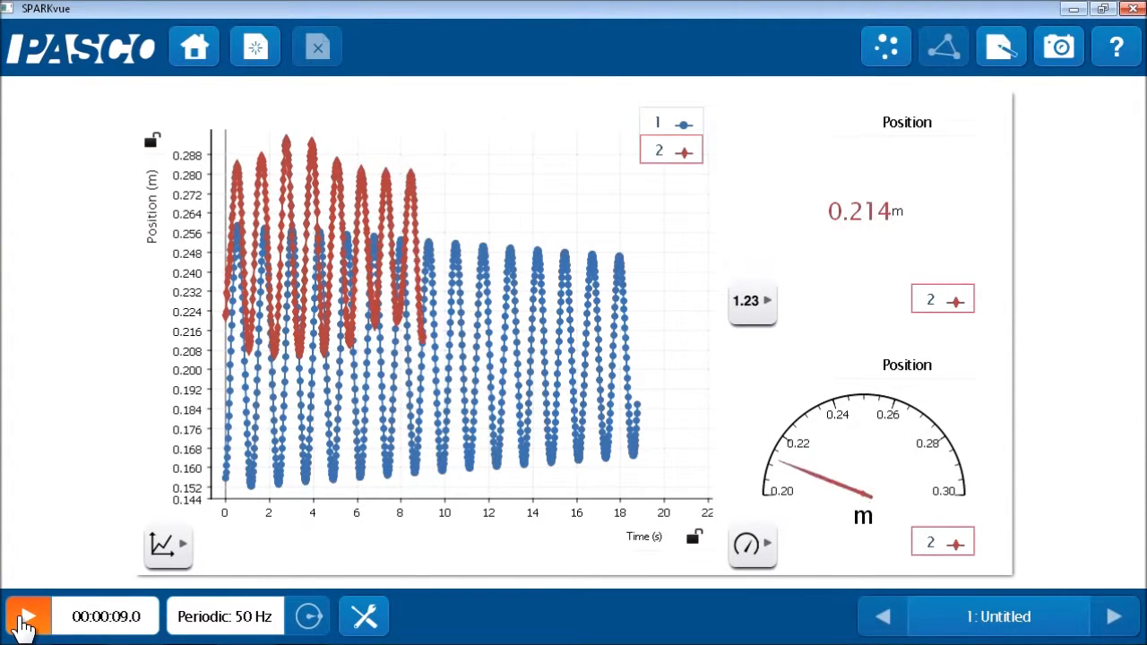
click(24, 625)
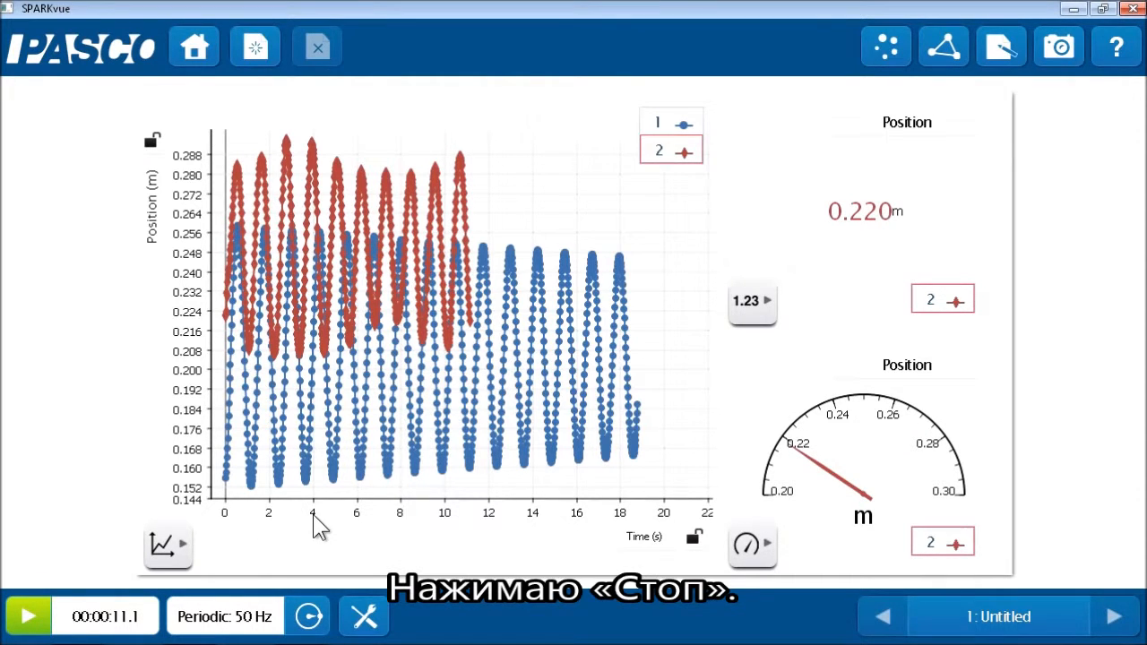
Apply a Sine Fit to run 2 on the line graph and move its result box to the right.
click(167, 545)
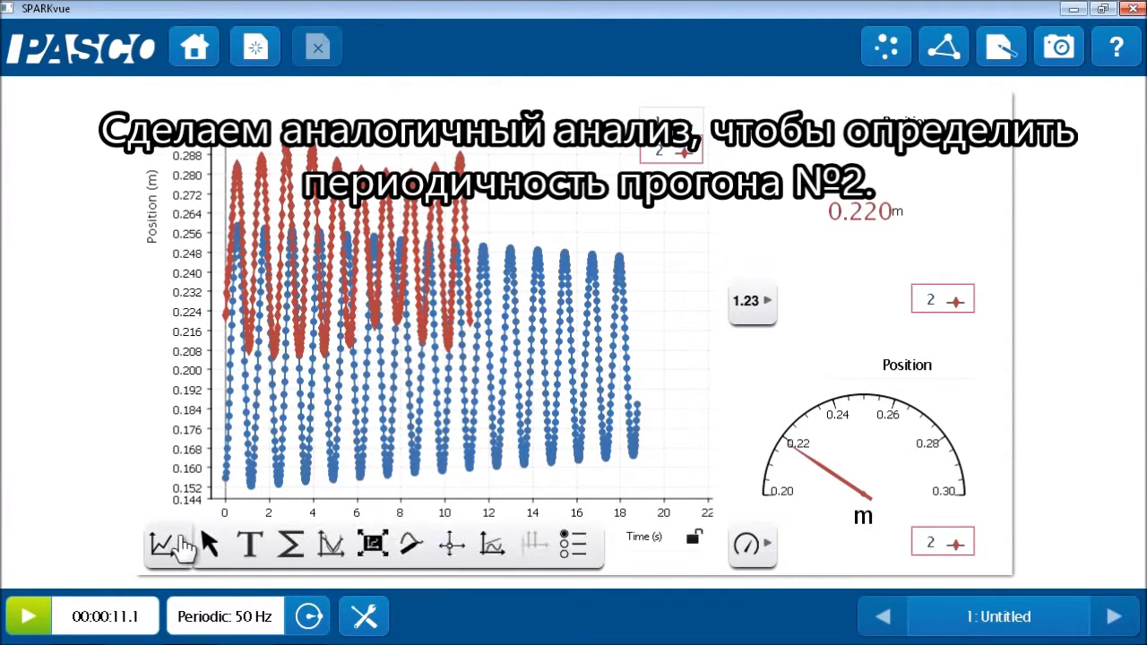
click(330, 543)
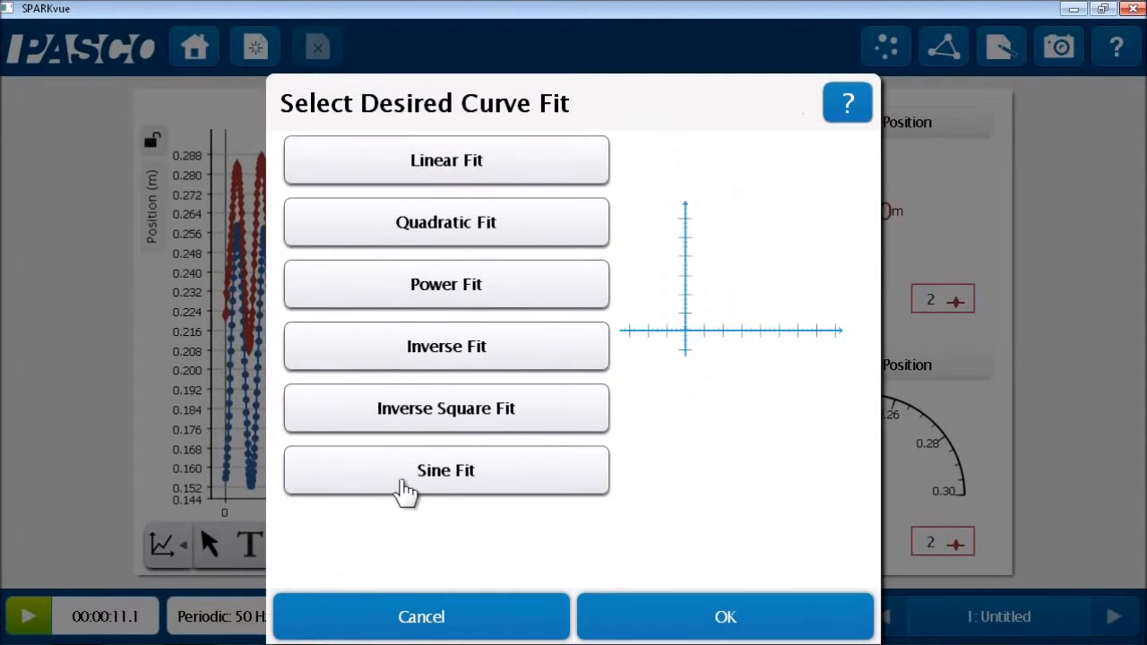
click(409, 479)
click(628, 615)
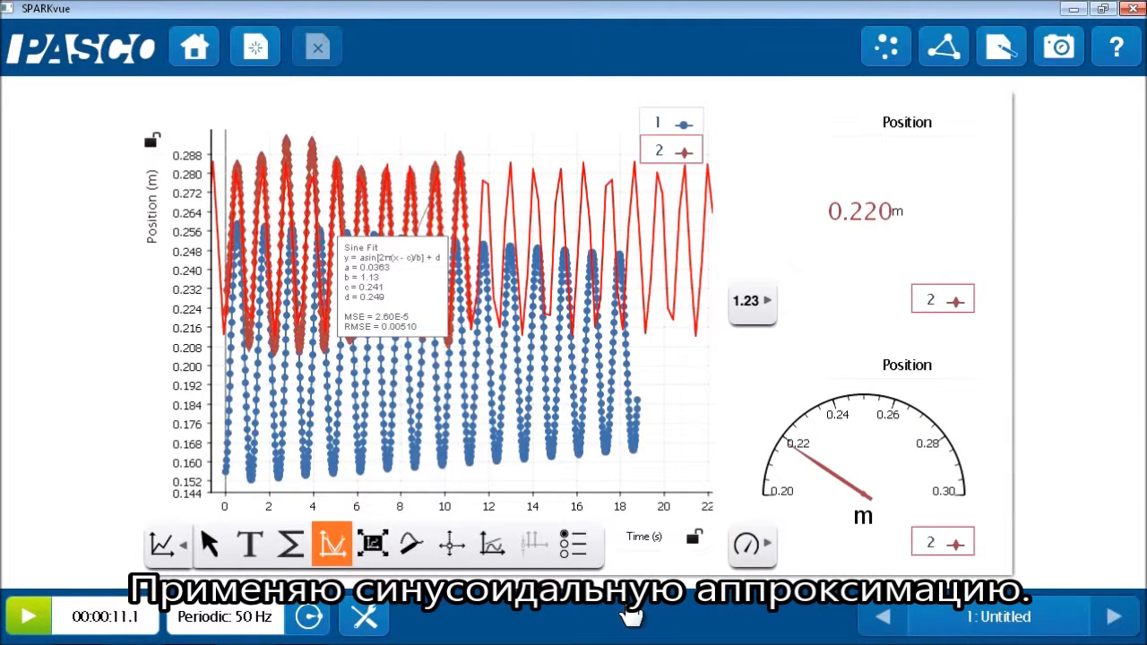
drag(402, 296, 514, 293)
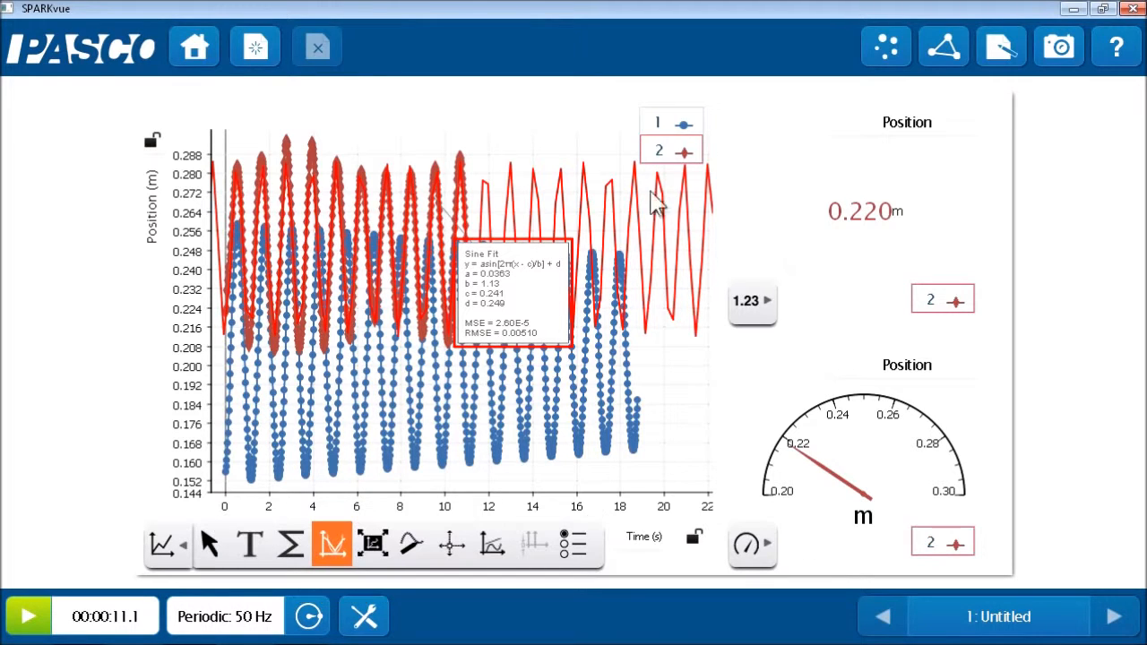
Hide run 1 from the line graph using its legend.
click(679, 158)
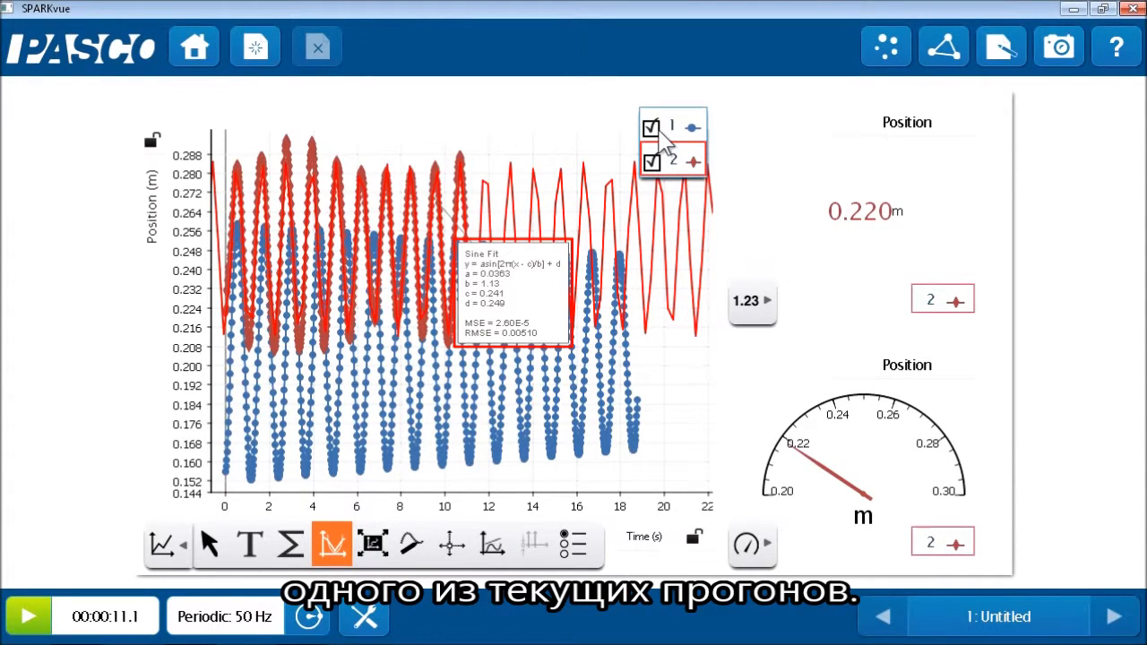
click(651, 128)
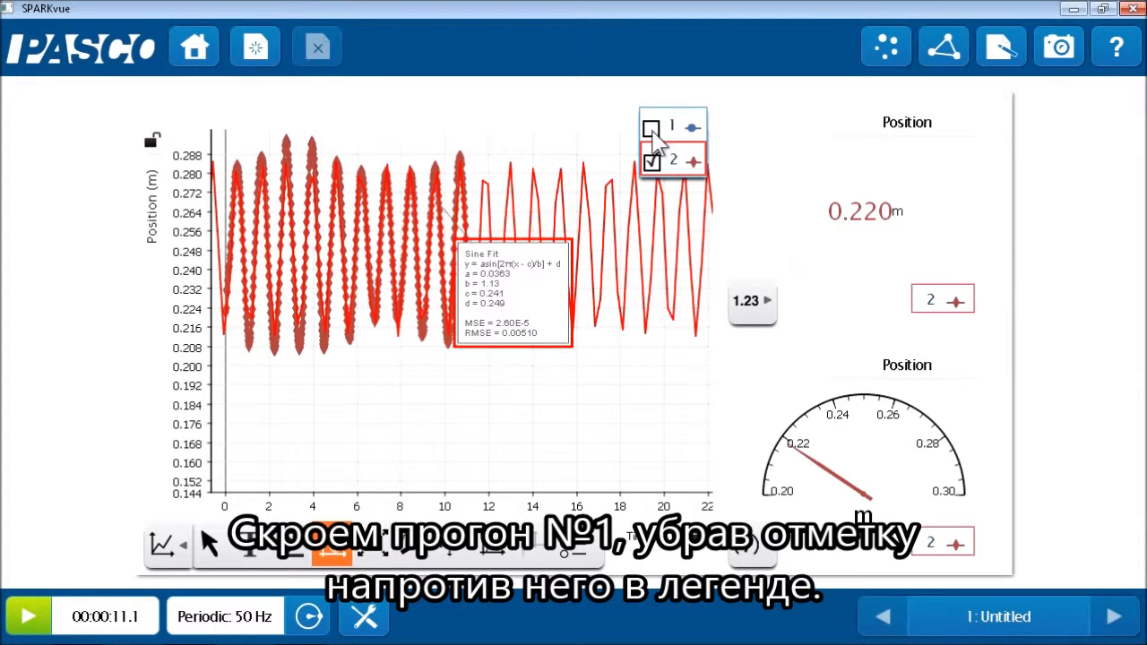
Scale the line graph to fit run 2 and move its Sine Fit result box fully inside the plot.
click(370, 550)
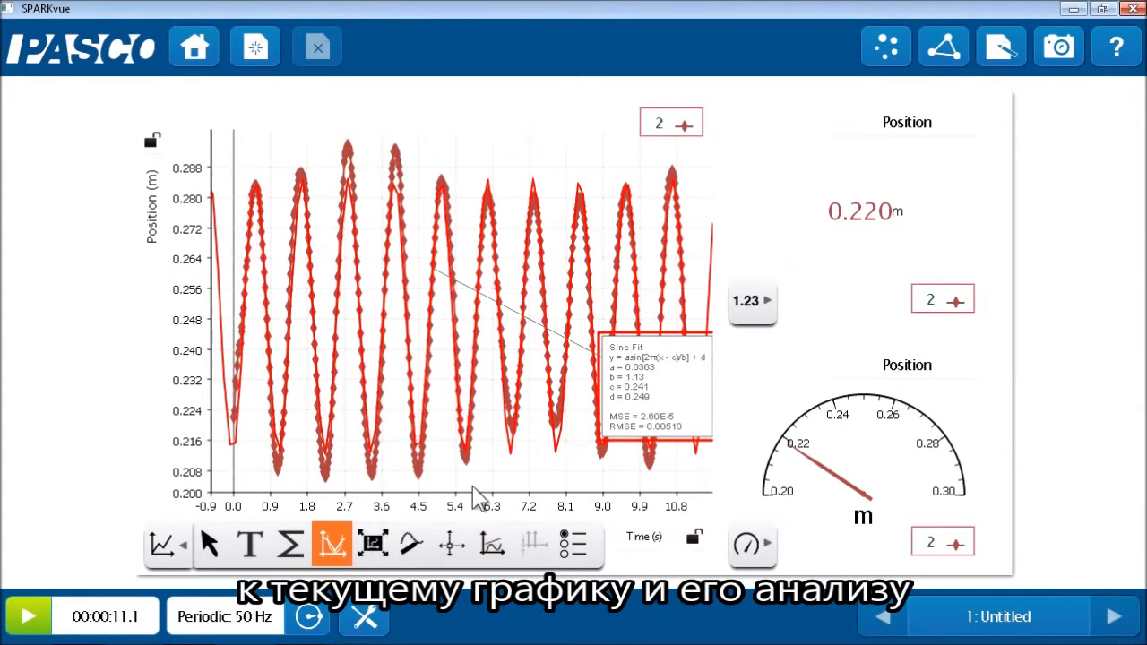
drag(663, 397, 579, 367)
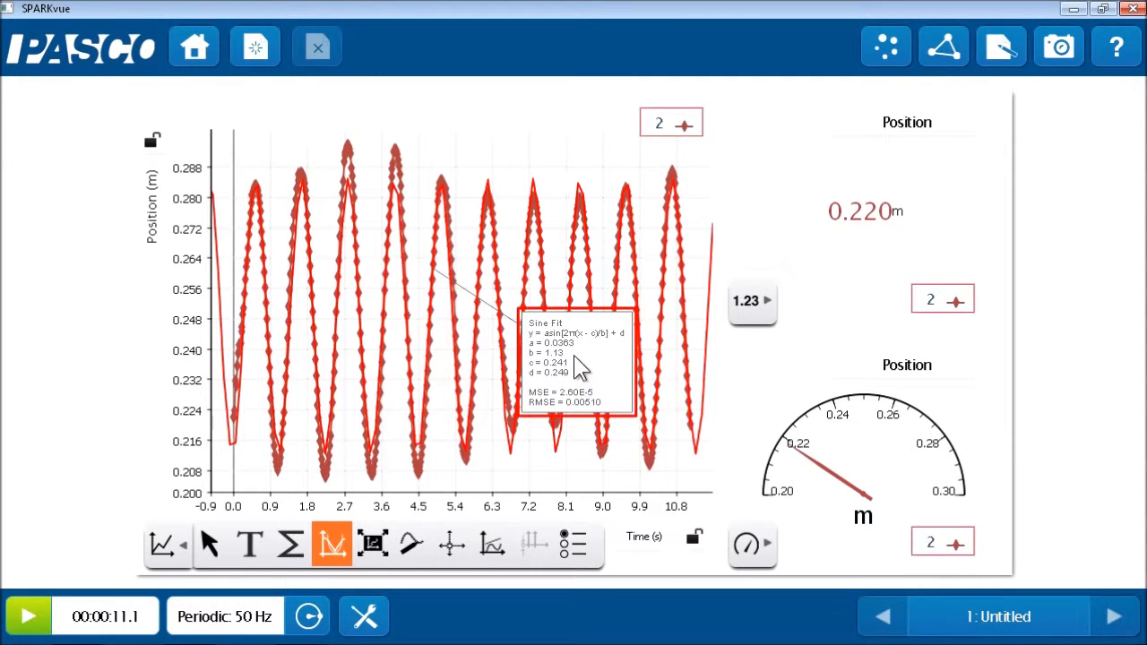
Take a journal snapshot of the rescaled run 2 graph and view both snapshots in the journal.
click(1065, 60)
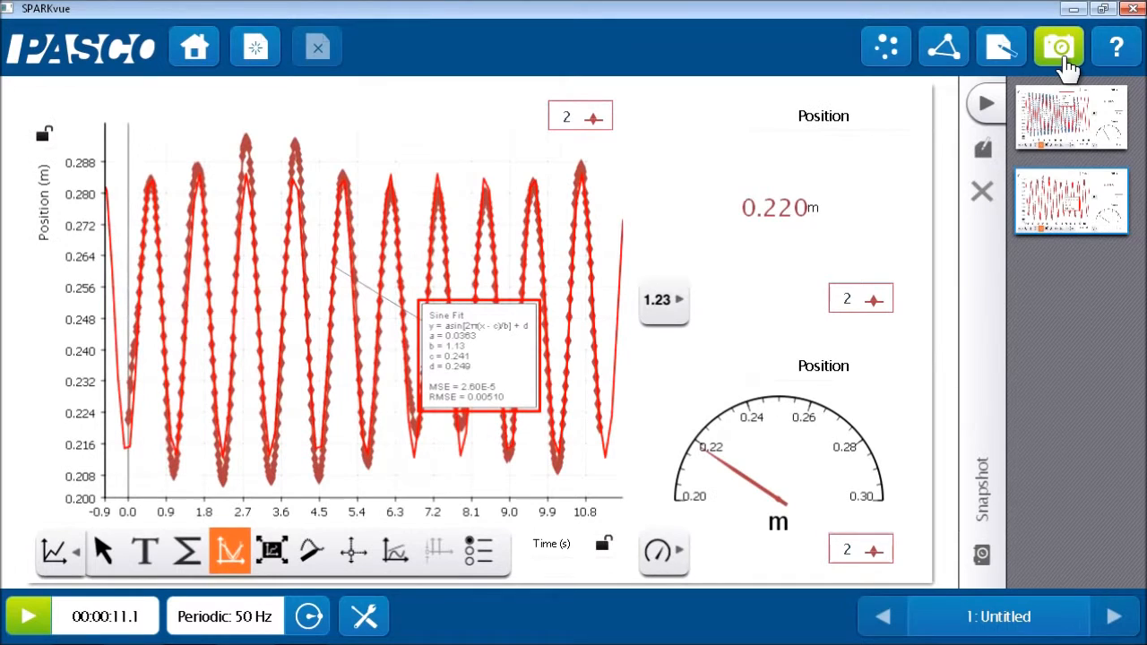
click(936, 166)
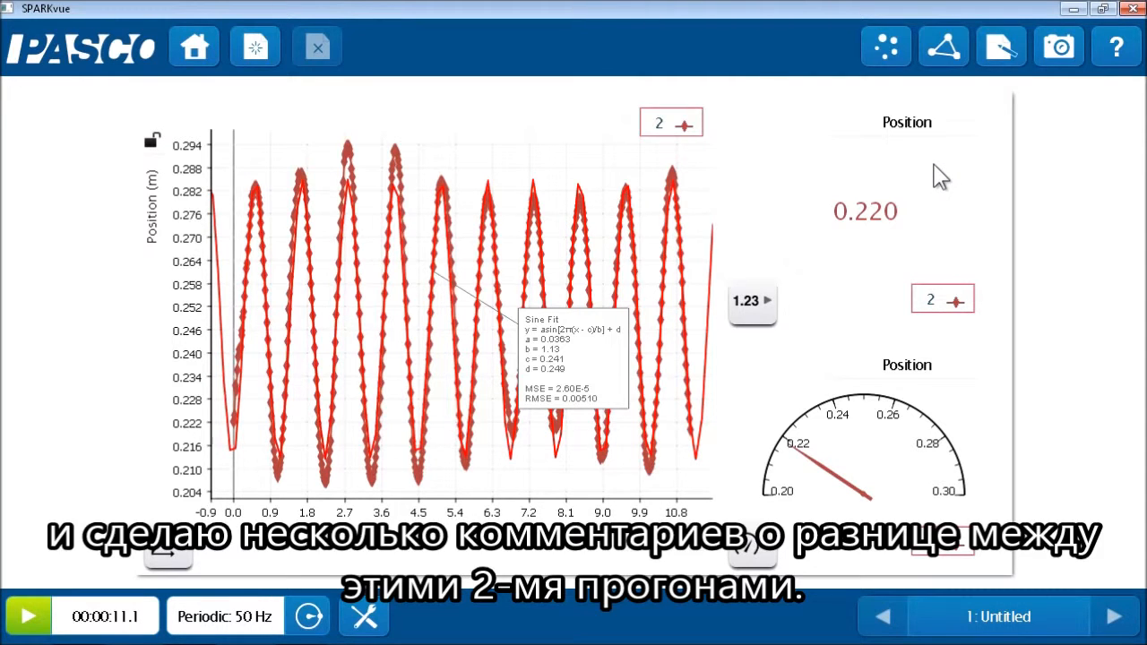
click(998, 65)
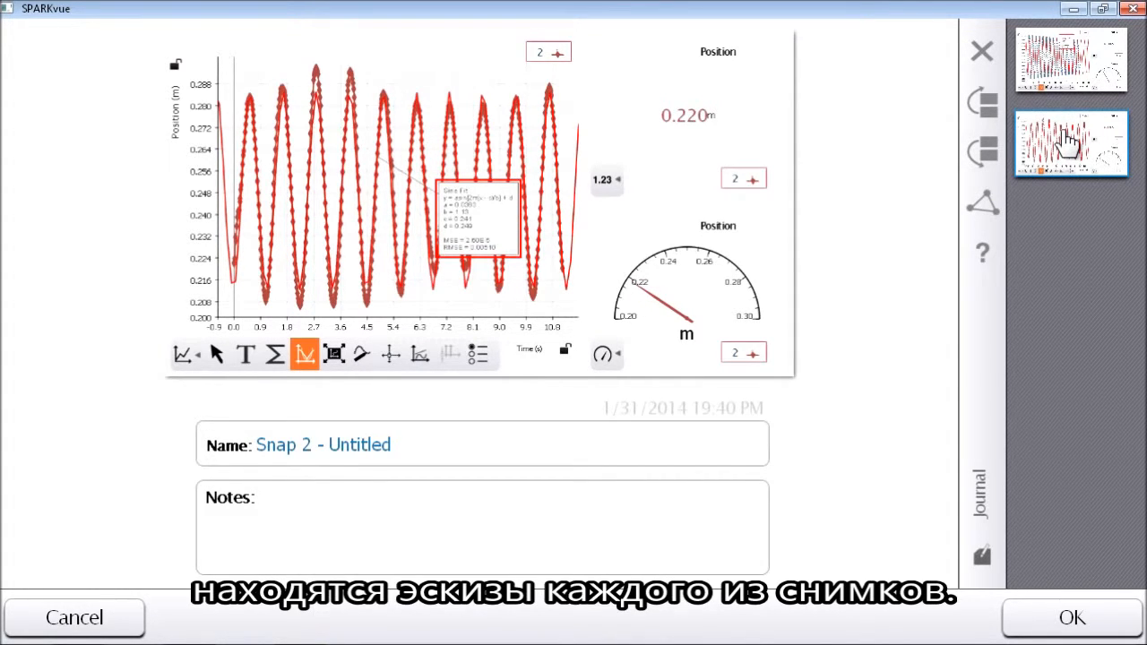
click(1077, 79)
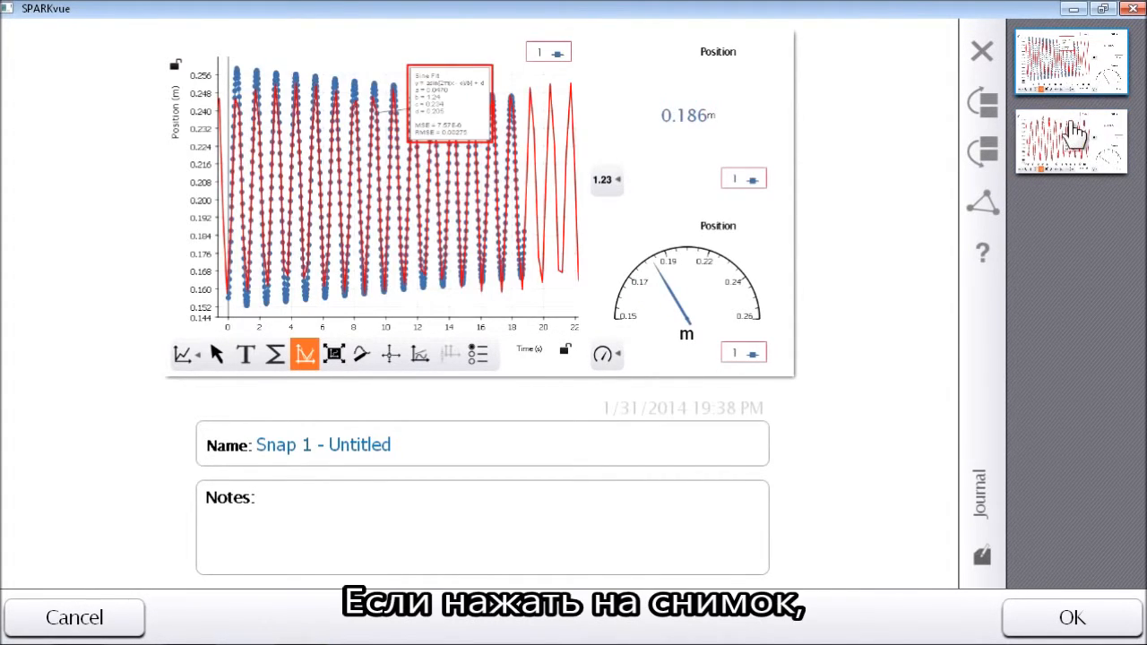
click(1075, 140)
Rename the first journal snapshot as "looser spring".
click(1075, 79)
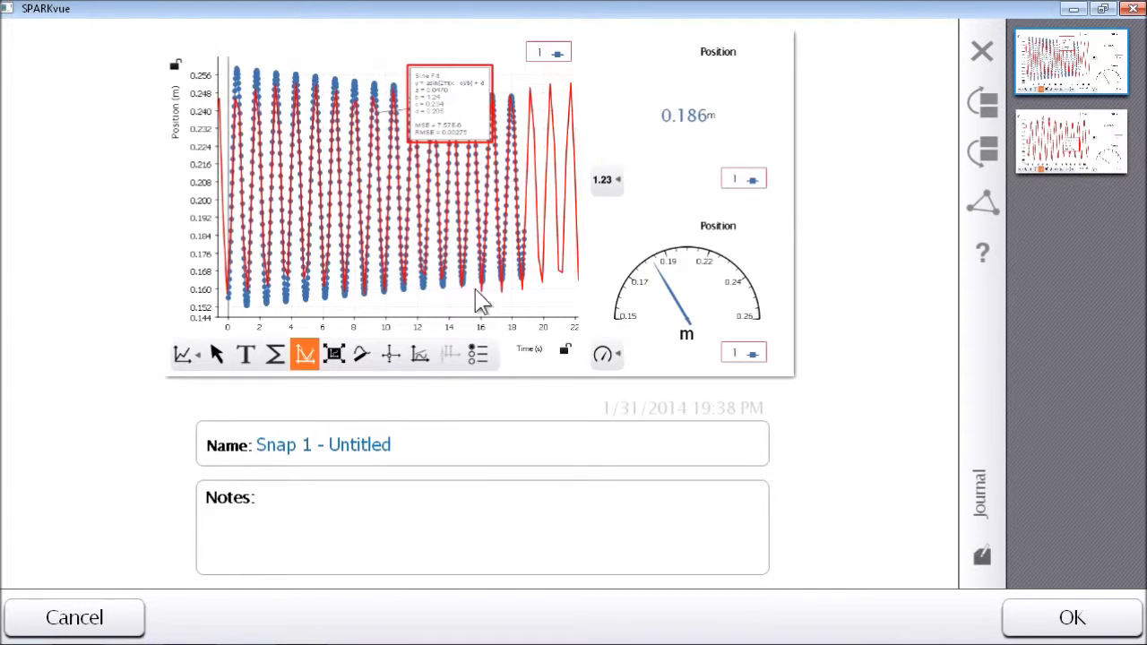
click(400, 443)
key(BackSpace)
key(BackSpace)
key(BackSpace)
key(BackSpace)
key(BackSpace)
key(BackSpace)
key(BackSpace)
key(BackSpace)
key(BackSpace)
key(BackSpace)
key(BackSpace)
key(BackSpace)
key(BackSpace)
key(BackSpace)
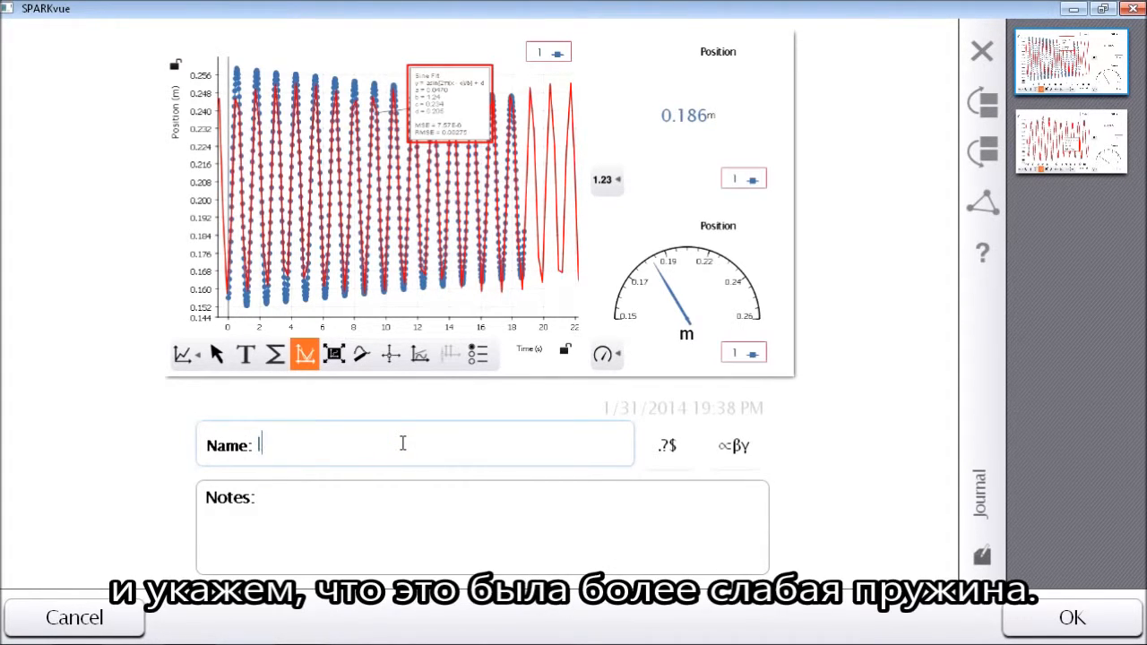
text(looser spring)
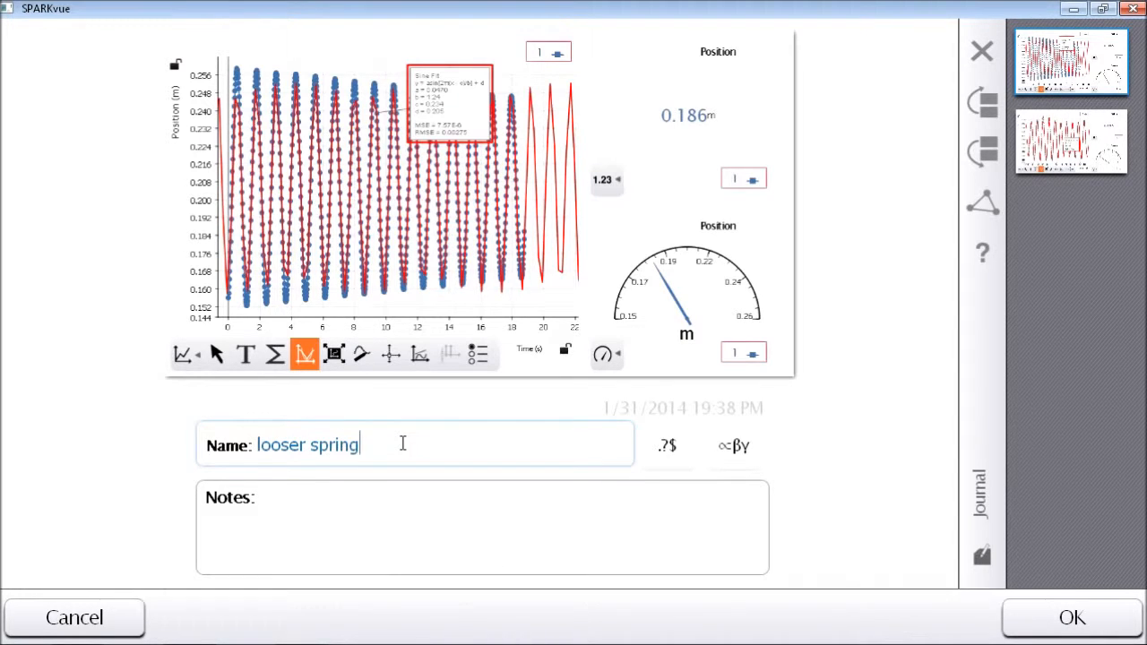
Add the note "period: 1.24s" to the looser spring snapshot.
click(399, 513)
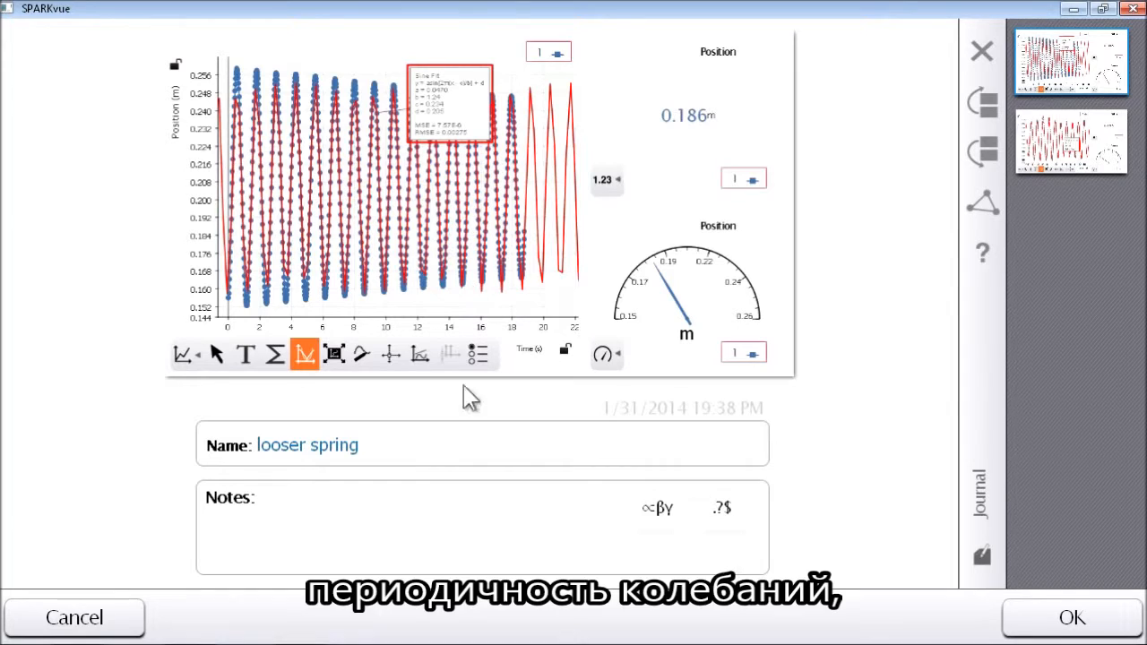
text(eriod)
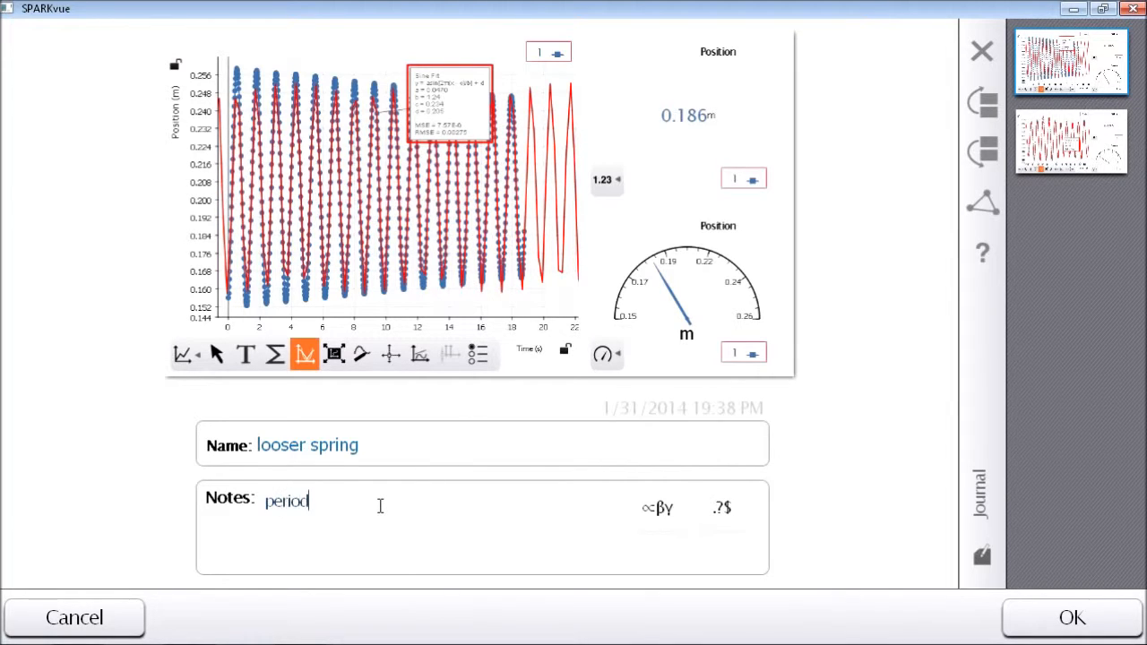
text(: 1)
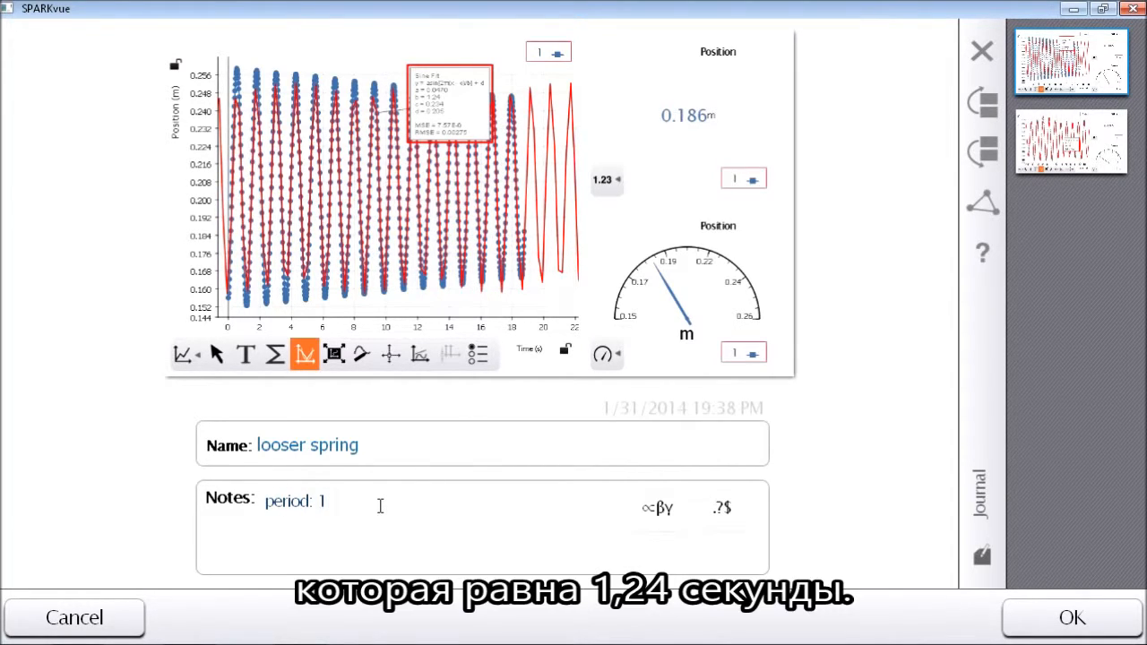
text(.24s)
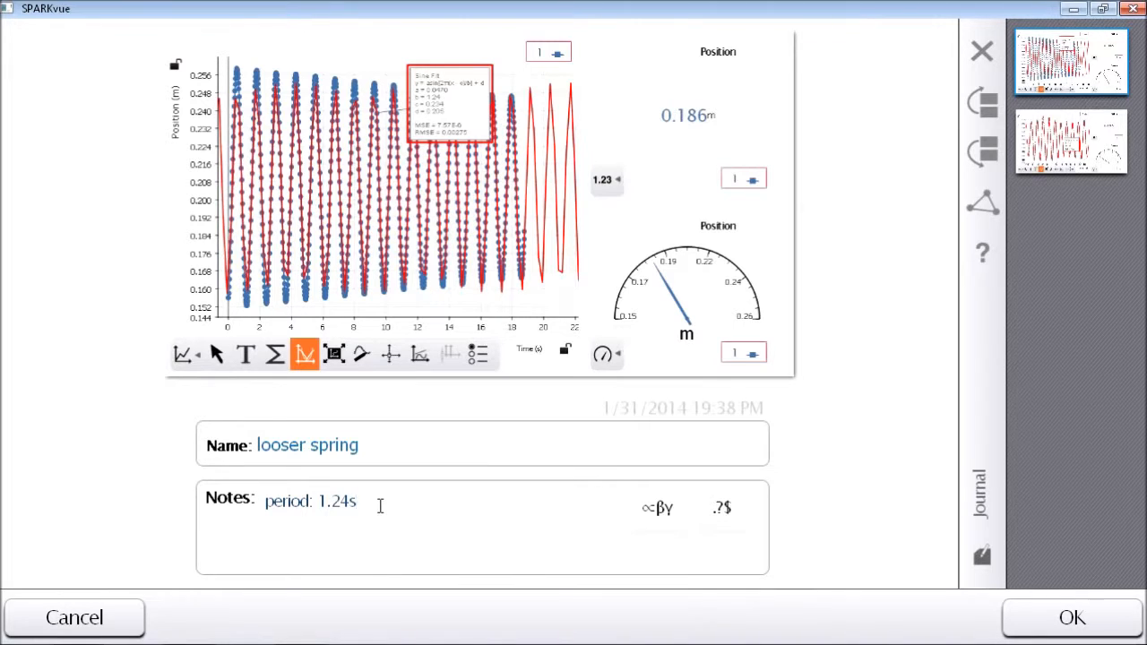
Rename the second journal snapshot as "stiffer spring".
click(1062, 130)
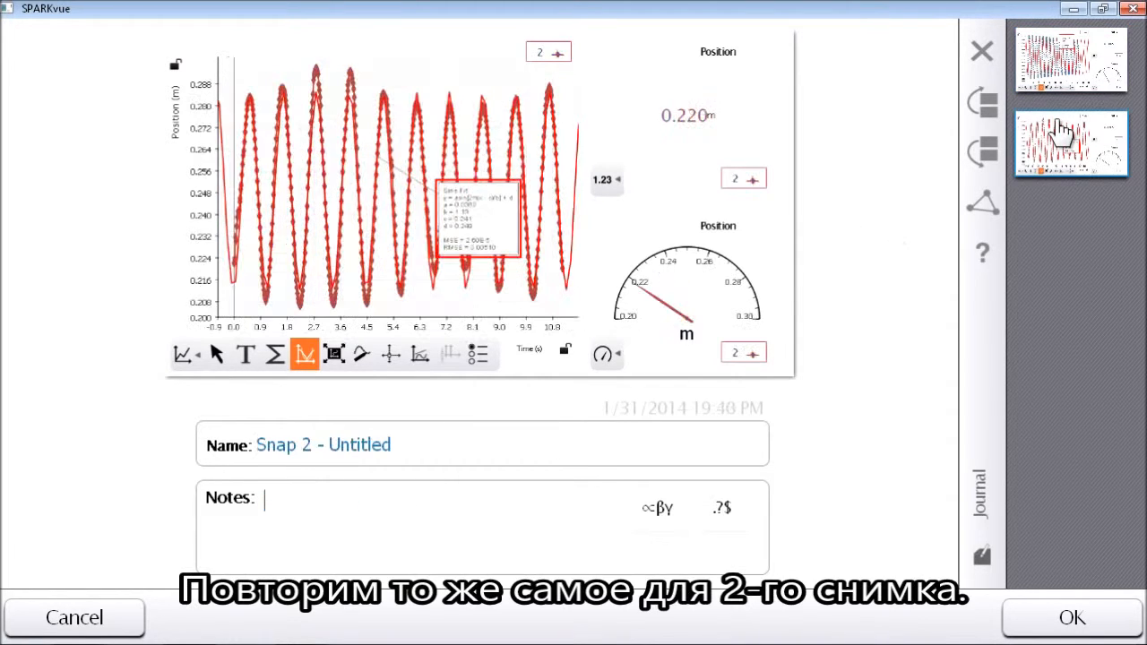
click(424, 445)
key(BackSpace)
key(BackSpace)
key(BackSpace)
key(BackSpace)
key(BackSpace)
key(BackSpace)
key(BackSpace)
key(BackSpace)
key(BackSpace)
key(BackSpace)
key(BackSpace)
key(BackSpace)
key(BackSpace)
key(BackSpace)
key(BackSpace)
key(BackSpace)
key(BackSpace)
text(stiffer spring)
Add the note "period: 1.13s; shorter than the loose spring" to the stiffer spring snapshot and save the journal changes.
click(351, 513)
text(period:)
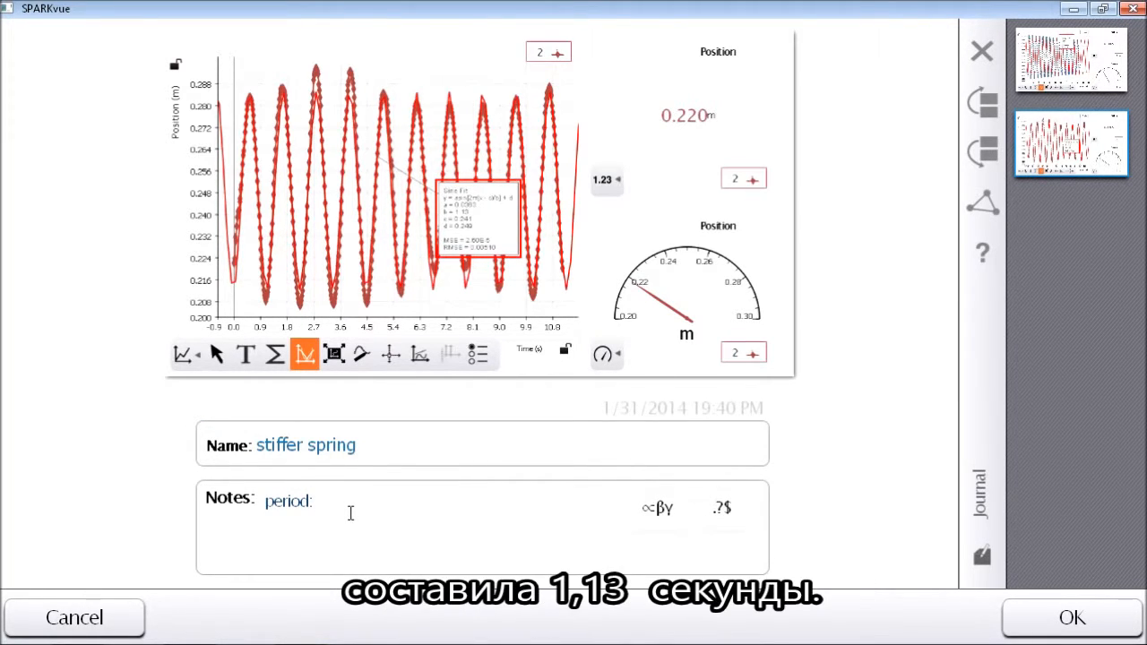
text( 1.13s)
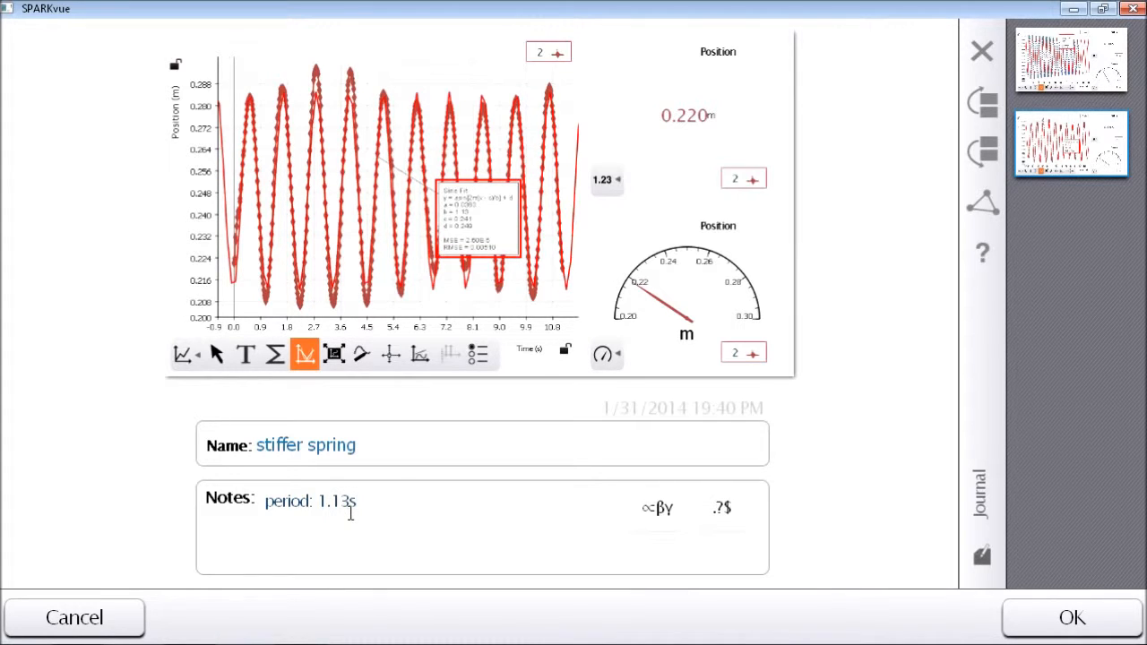
text(; shorter)
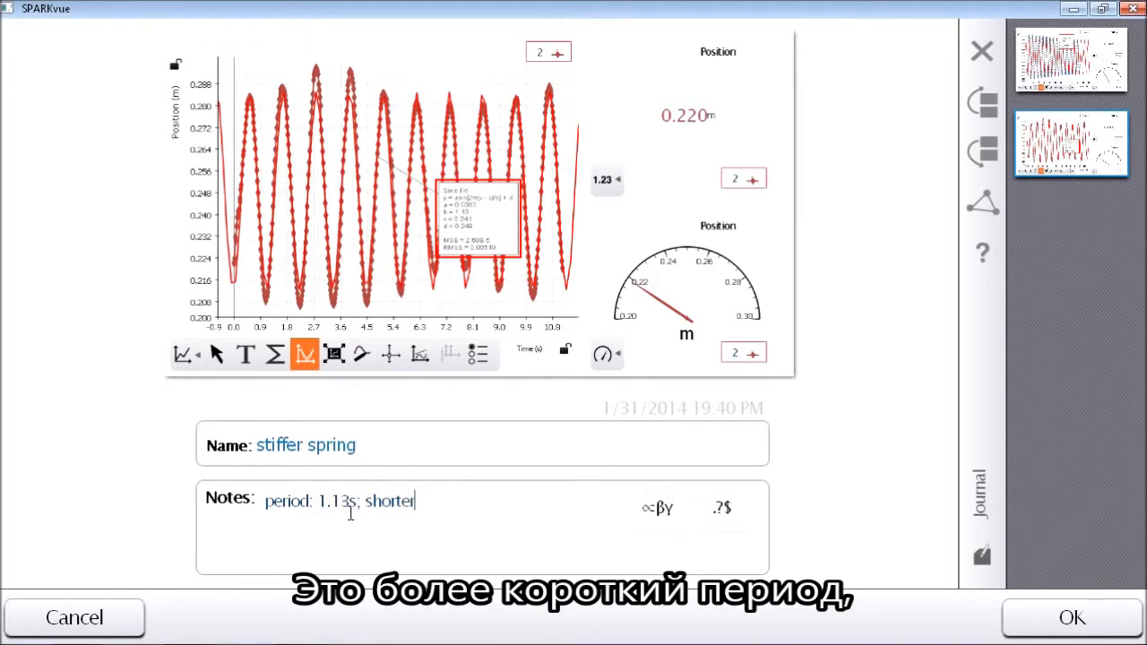
text( than the loose spri)
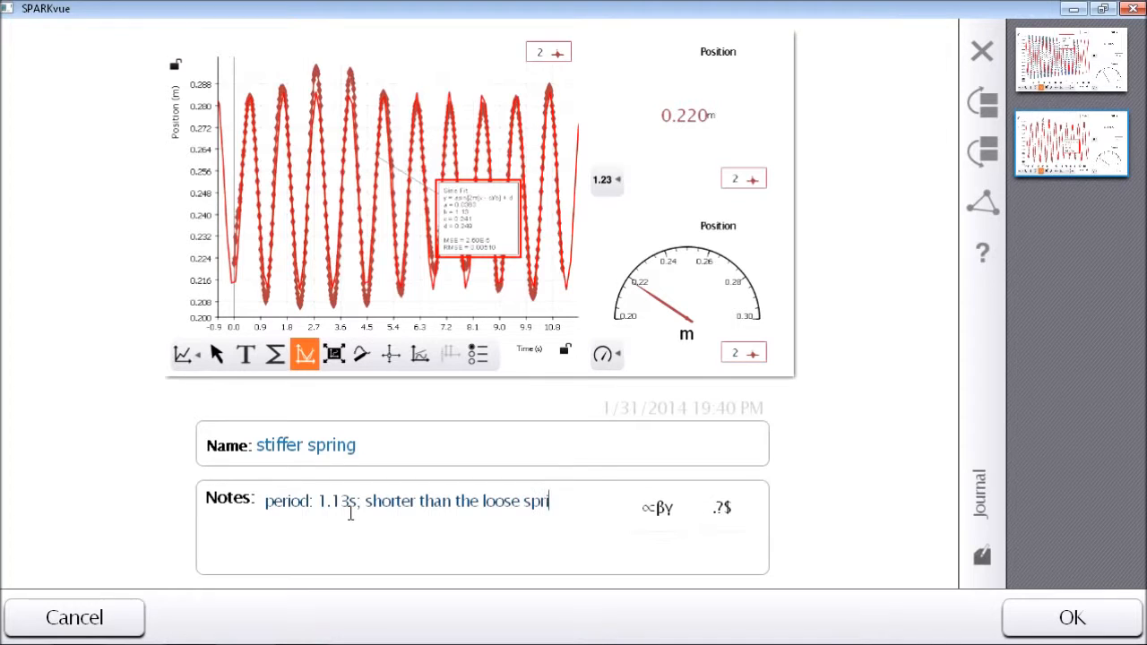
text(ng)
click(1071, 619)
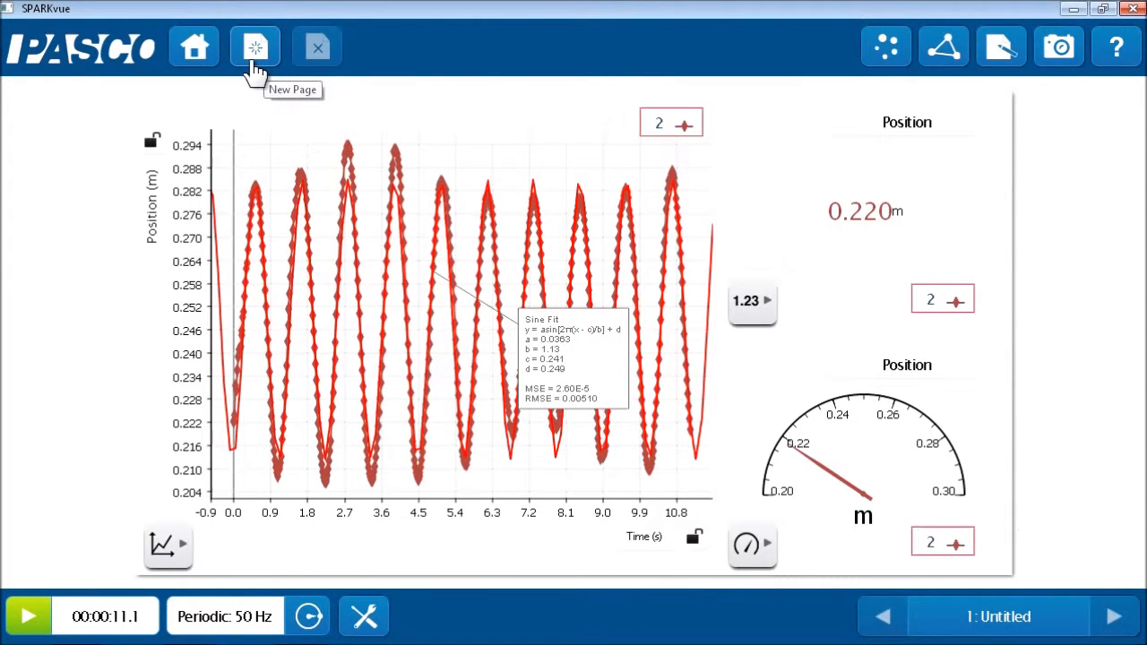
Create a new page with the single full-page layout and place a bar graph on it.
click(255, 63)
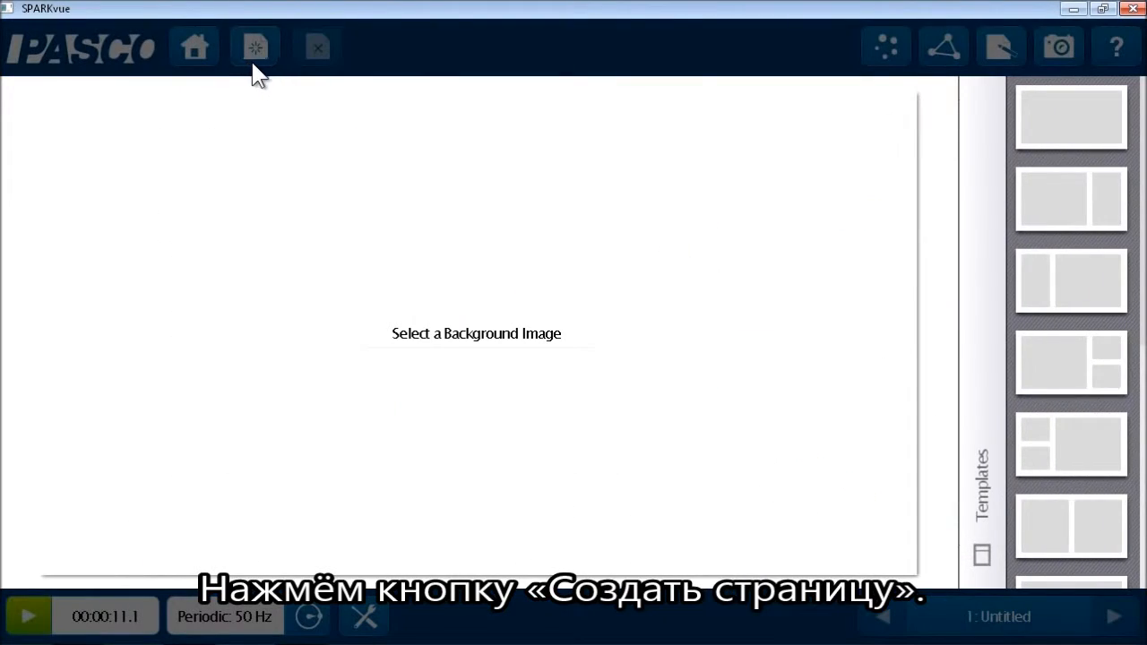
click(1072, 134)
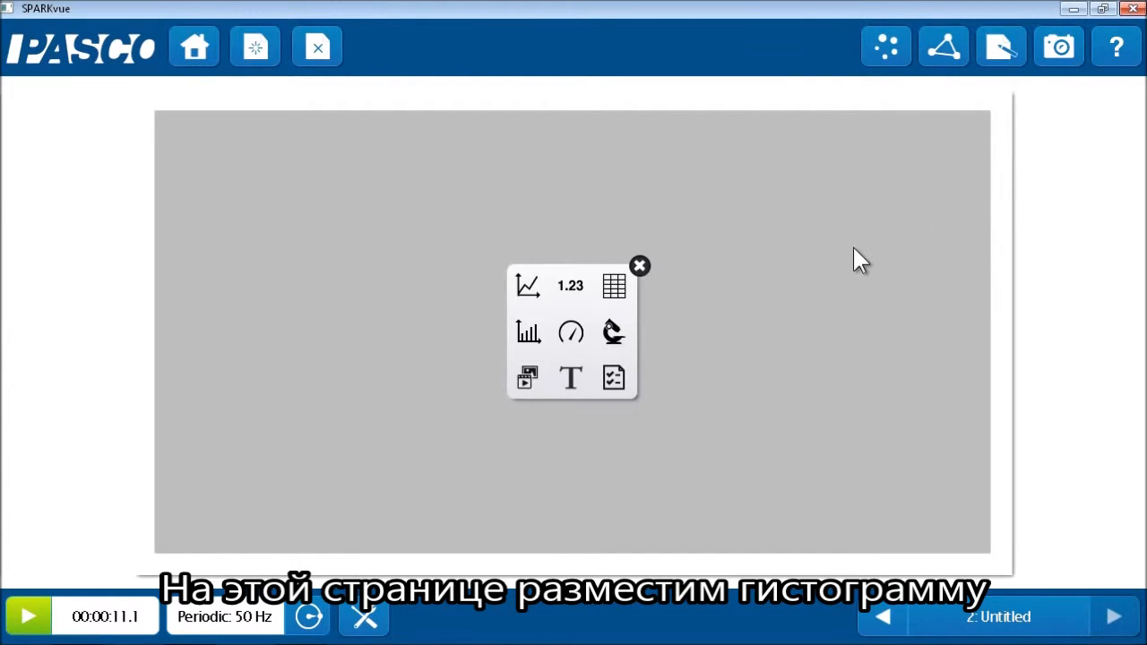
click(534, 336)
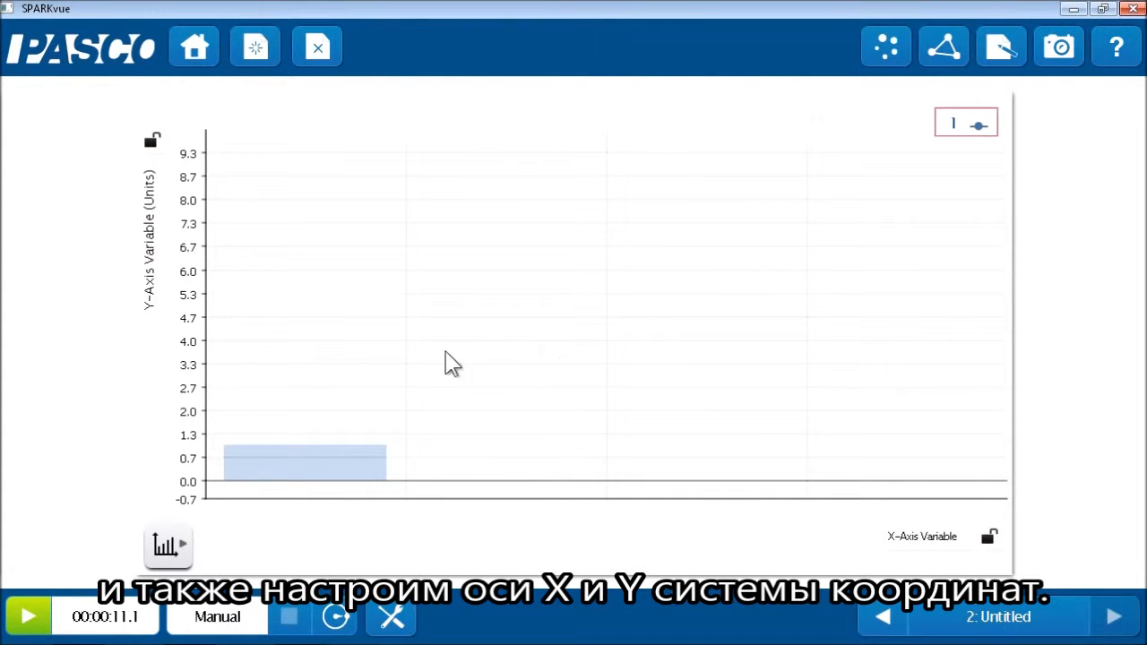
Create a user-entered text data set named "spring type" as the bar graph's horizontal axis measurement.
click(892, 540)
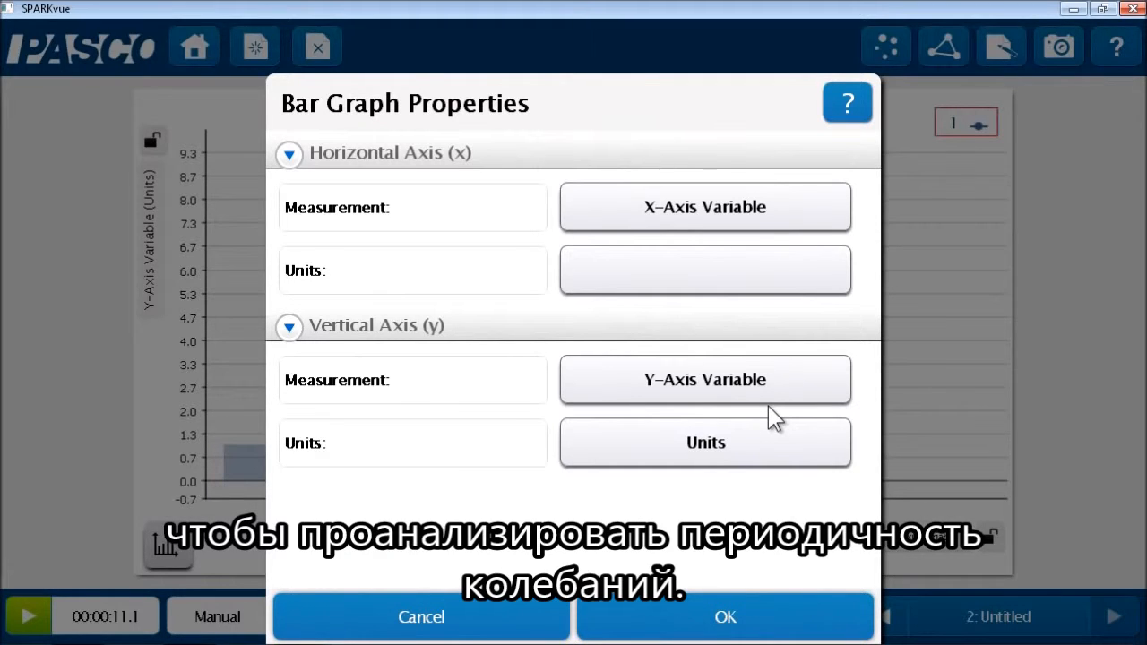
click(738, 221)
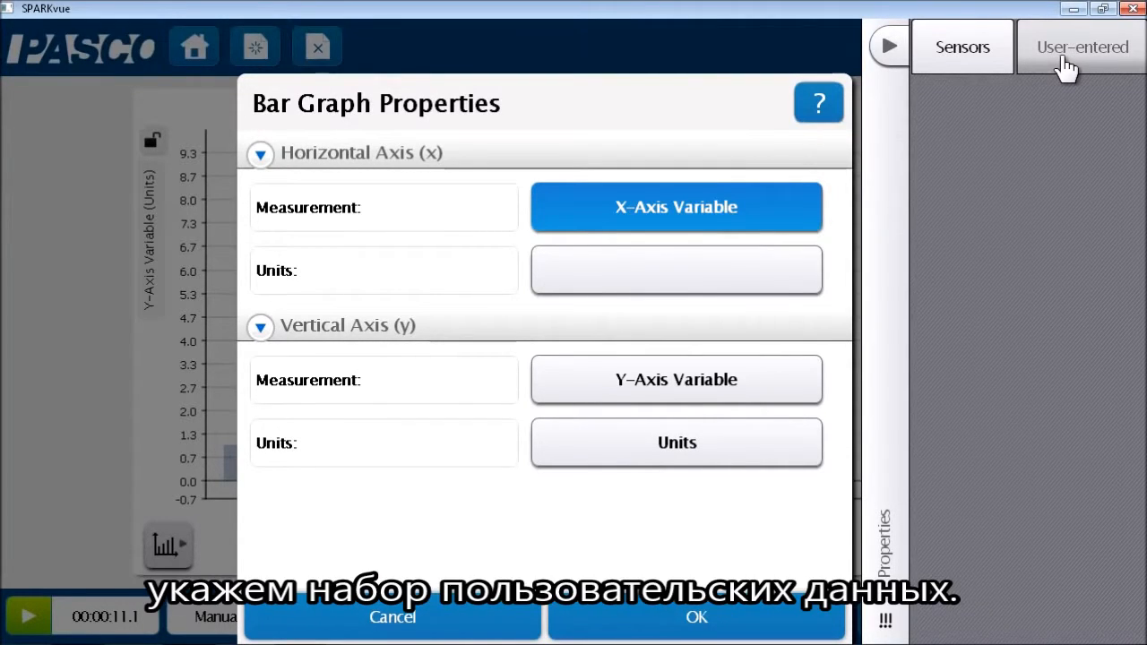
click(1065, 66)
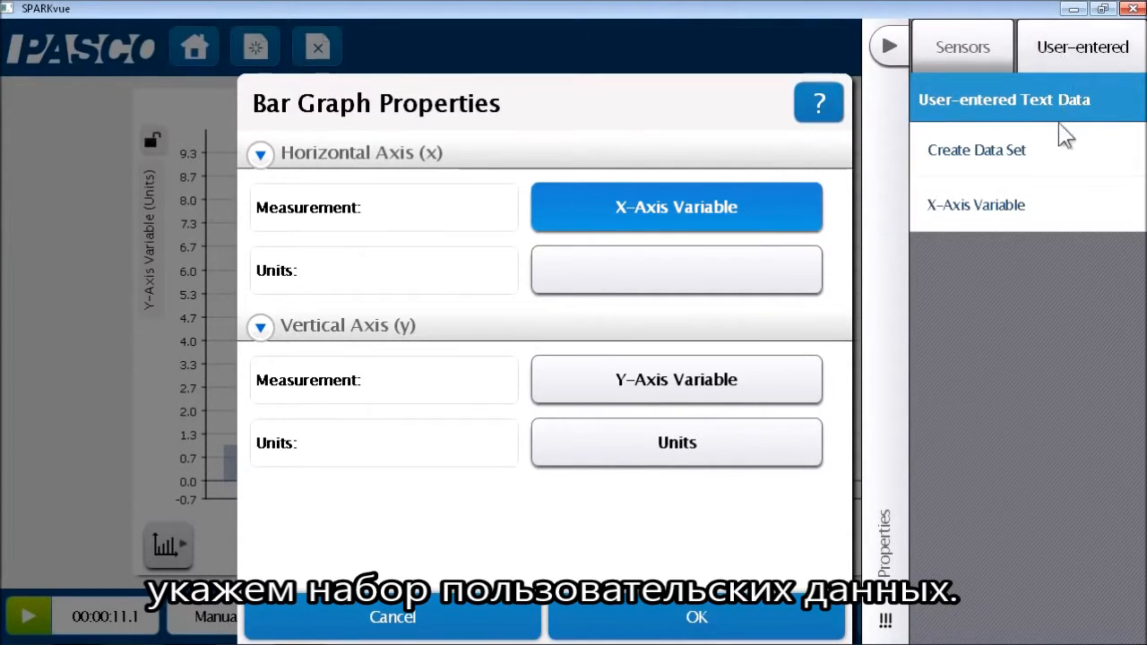
click(1058, 150)
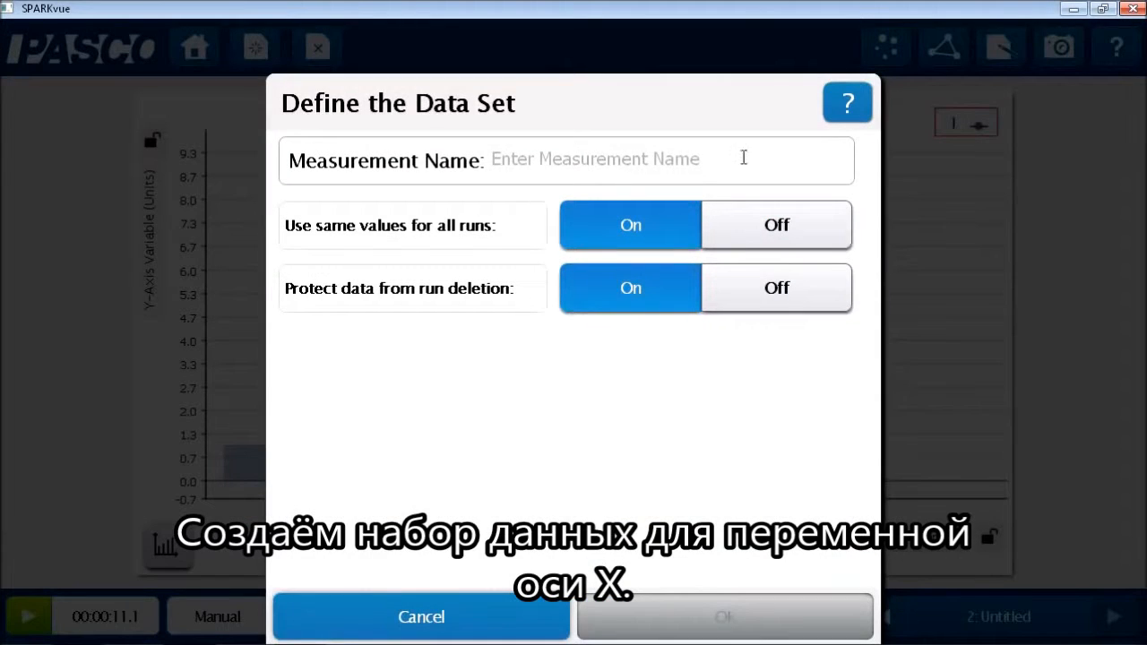
click(700, 166)
text(spring type)
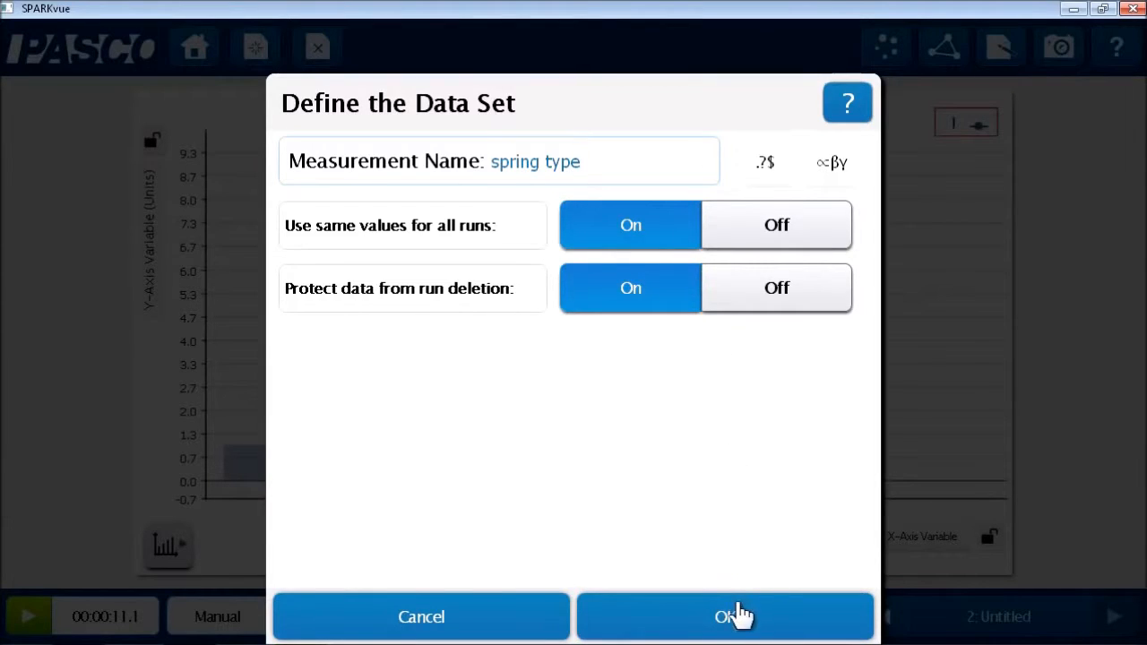
click(736, 616)
Create a user-entered number data set "period of oscillation" in s for the bar graph's vertical axis and apply the graph properties.
click(768, 383)
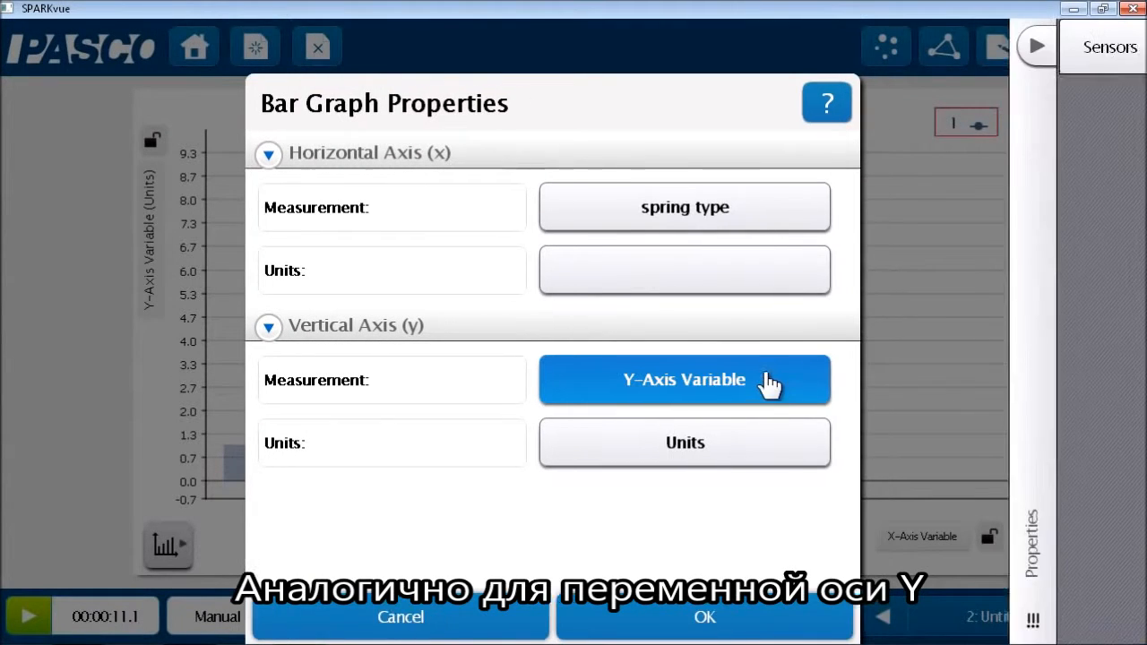
click(1080, 56)
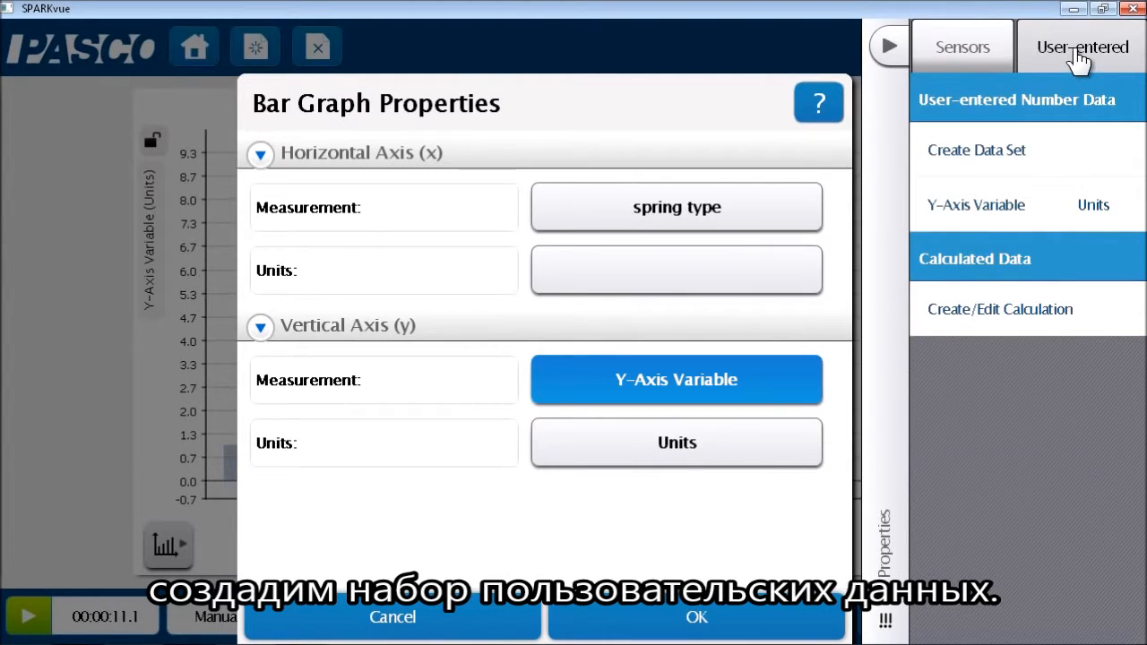
click(1050, 150)
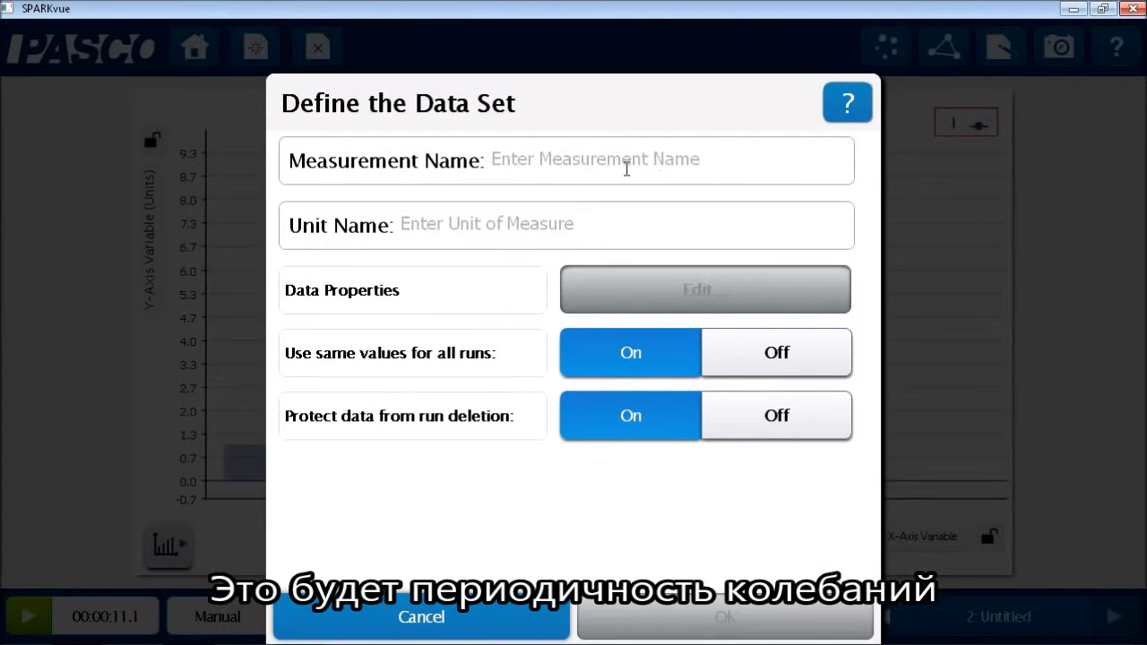
click(631, 165)
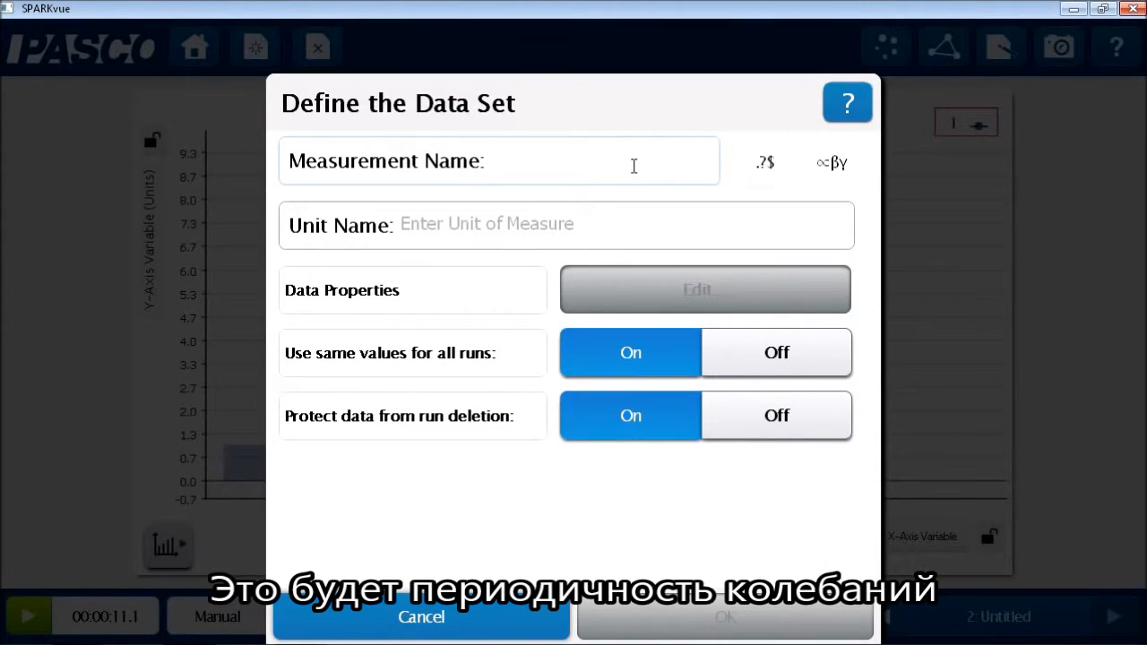
text(period )
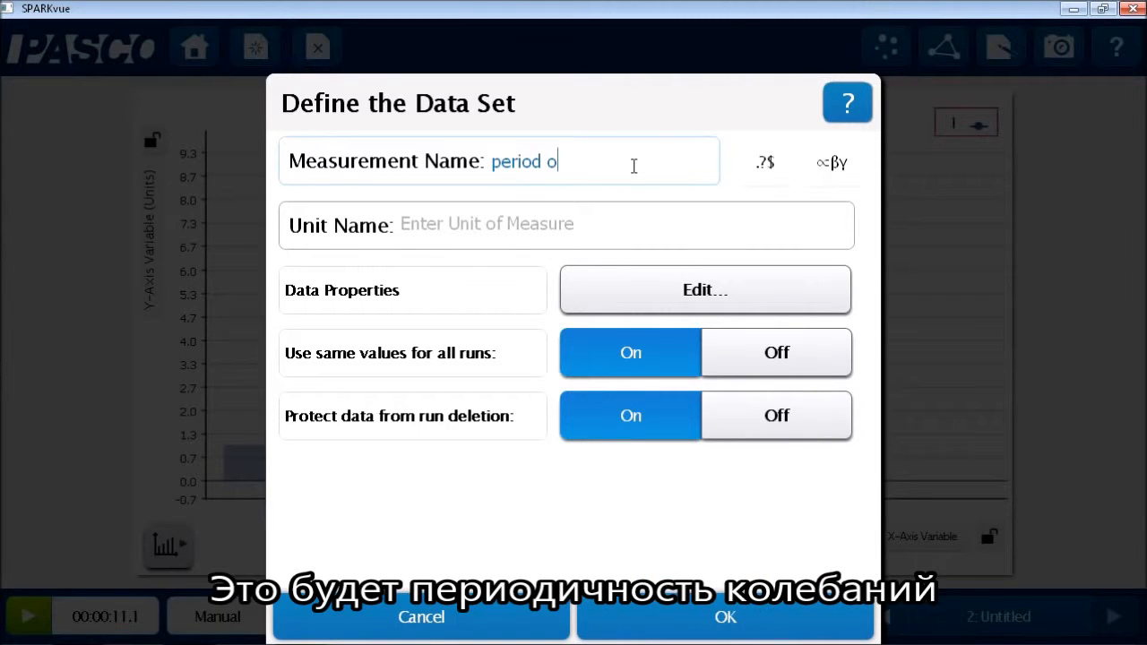
text(of oscillation)
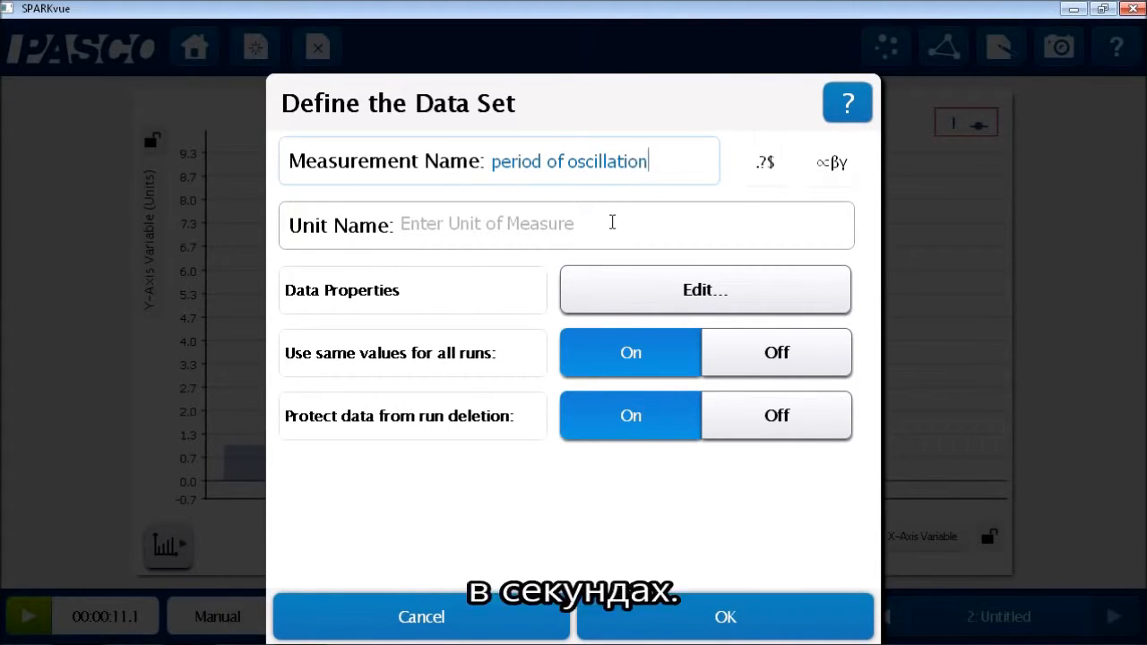
click(612, 221)
text(s)
click(793, 620)
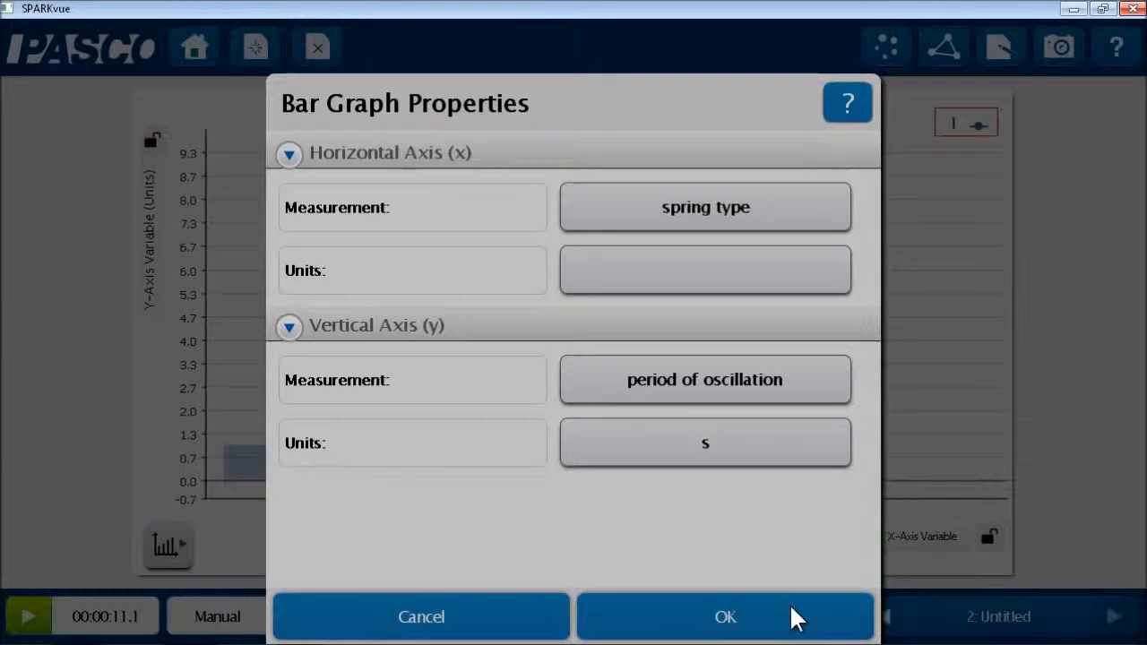
click(786, 617)
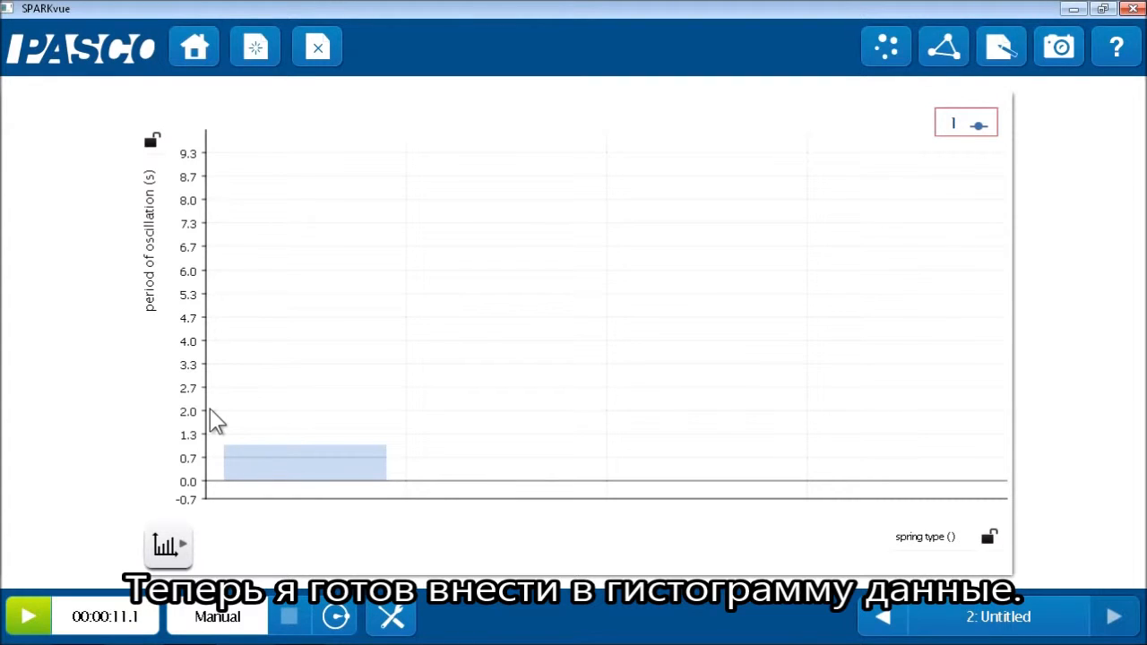
Title the first bar of the graph "loose" and set its value to 1.24.
click(282, 467)
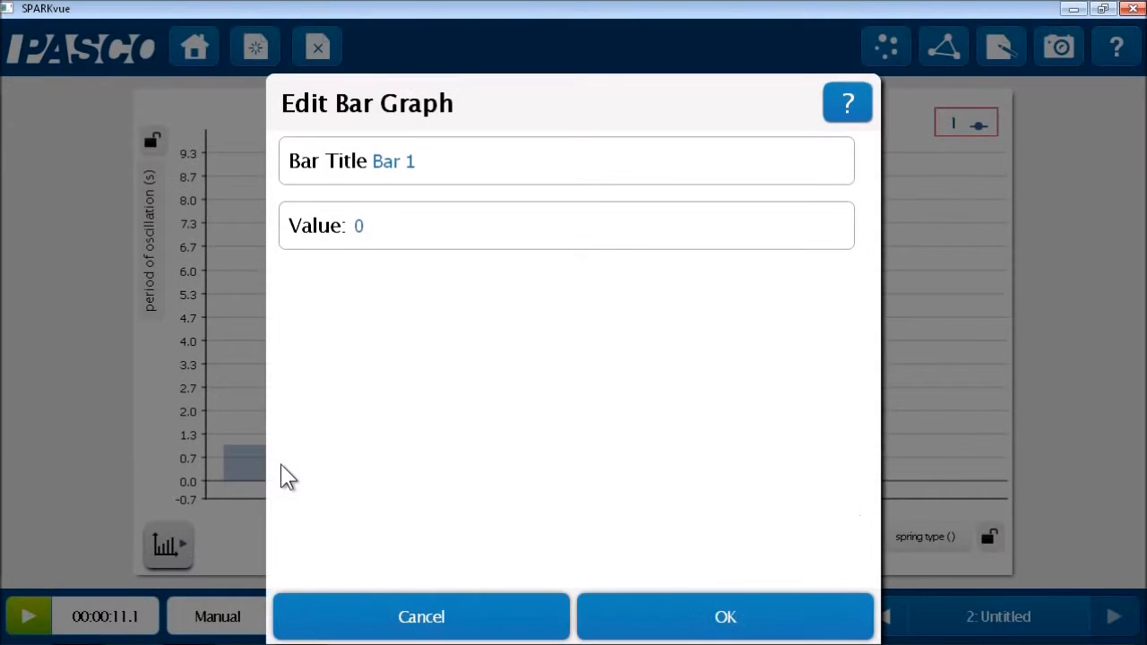
click(433, 159)
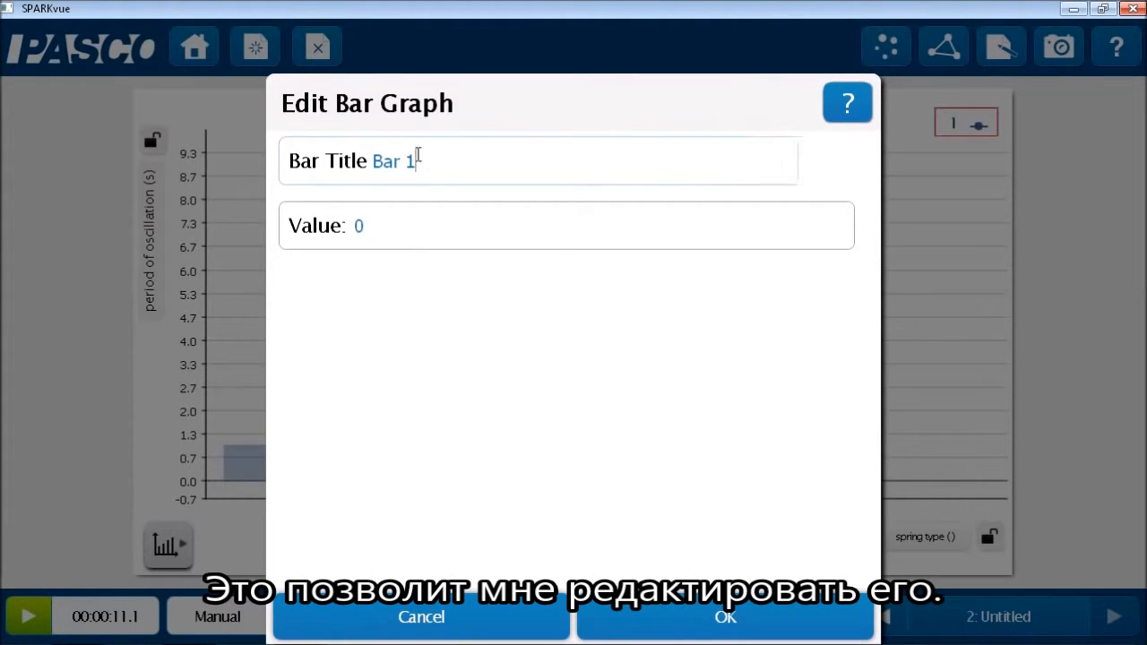
text(loose)
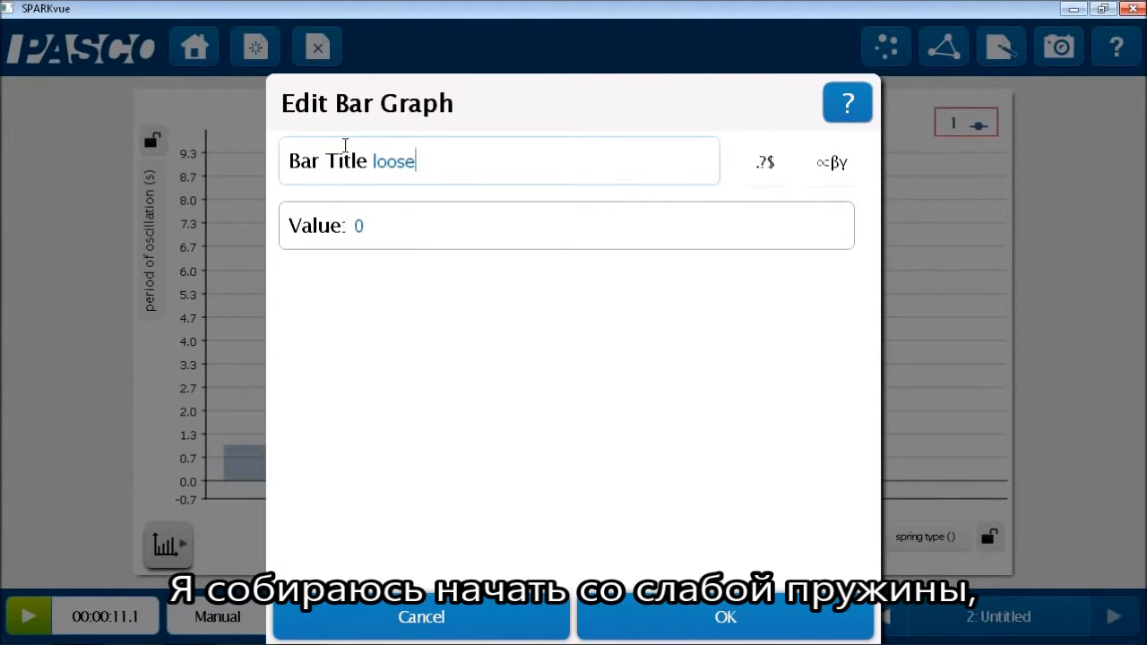
click(380, 242)
key(BackSpace)
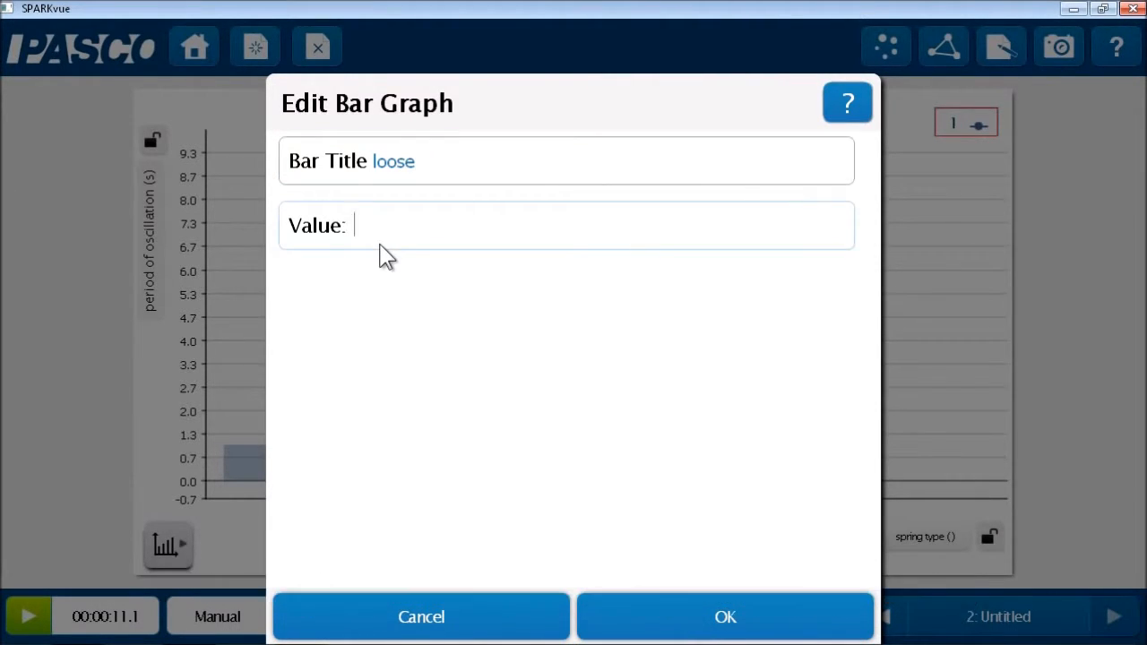
text(1.24)
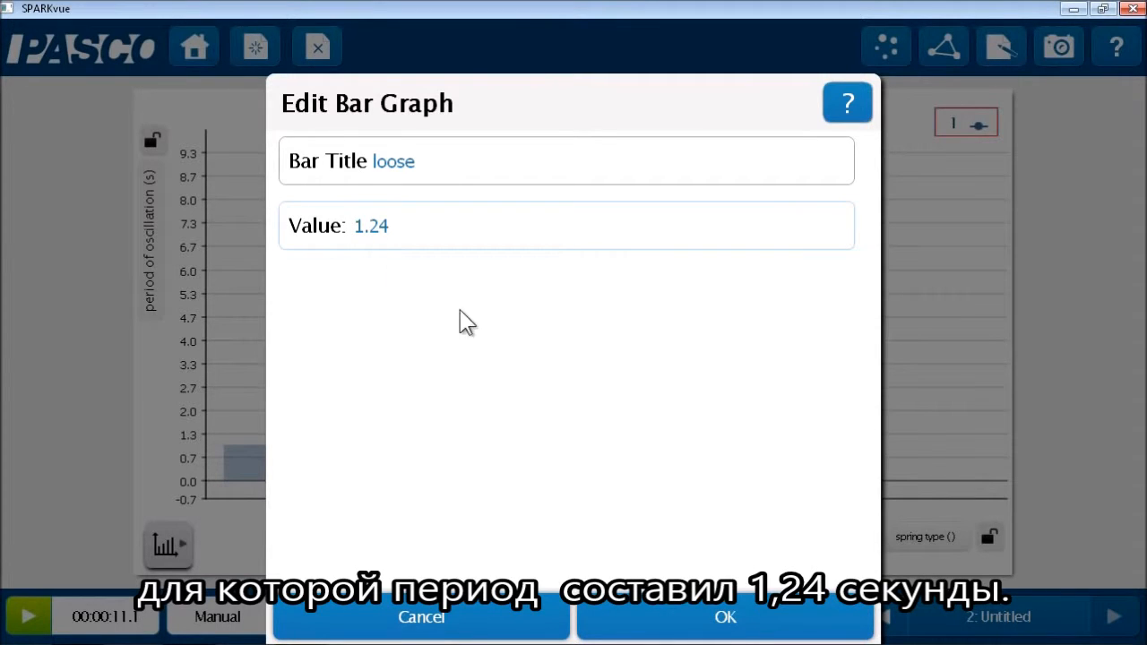
click(686, 618)
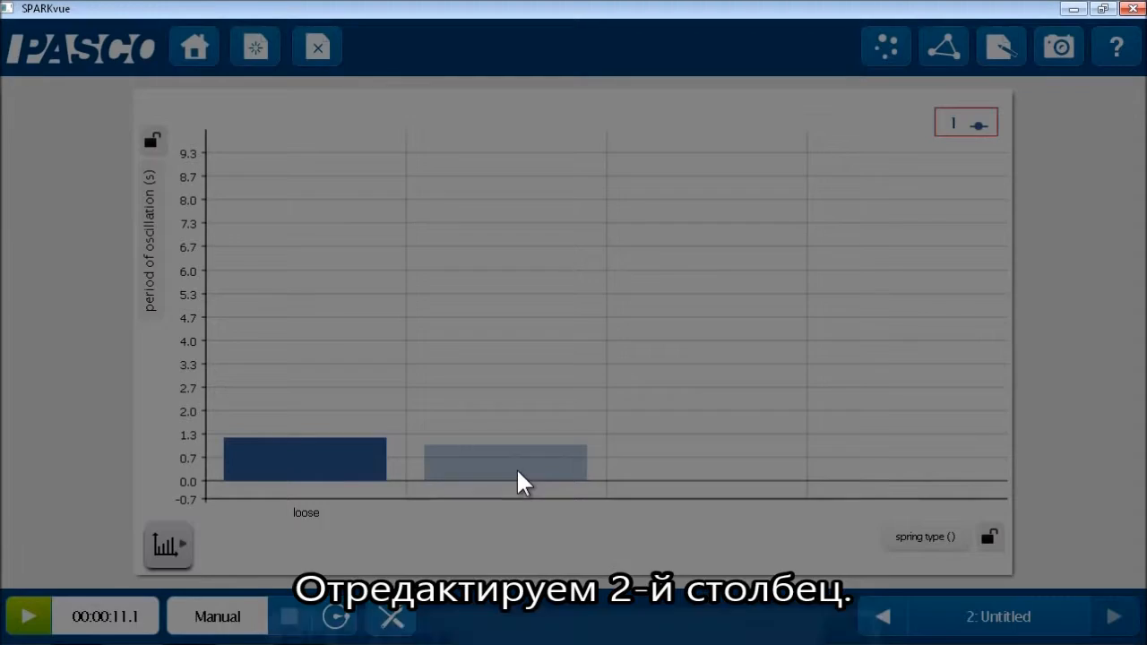
Title the second bar of the graph "stiff" and set its value to 1.13.
click(523, 482)
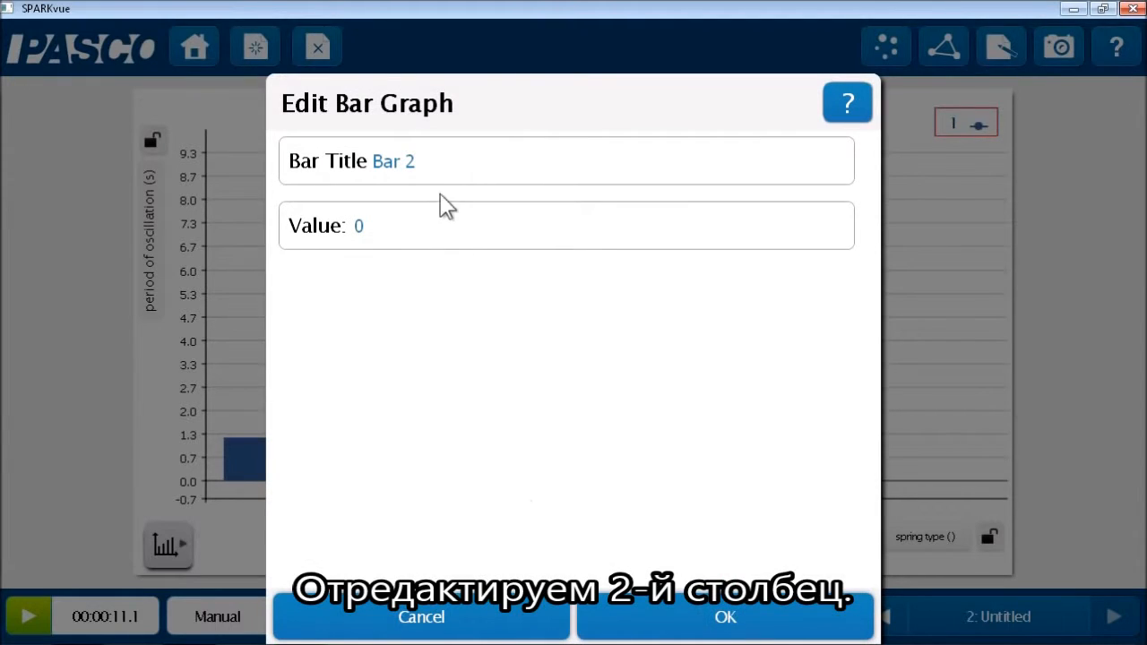
click(341, 158)
text(stiff)
click(372, 244)
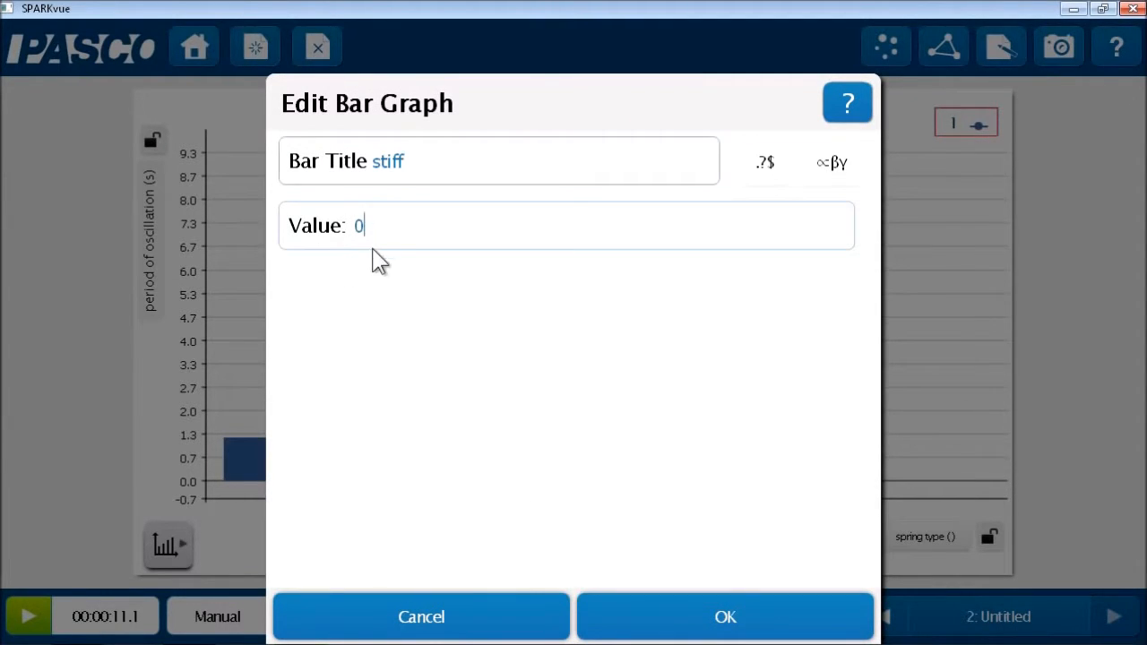
key(BackSpace)
text(1.13)
click(666, 619)
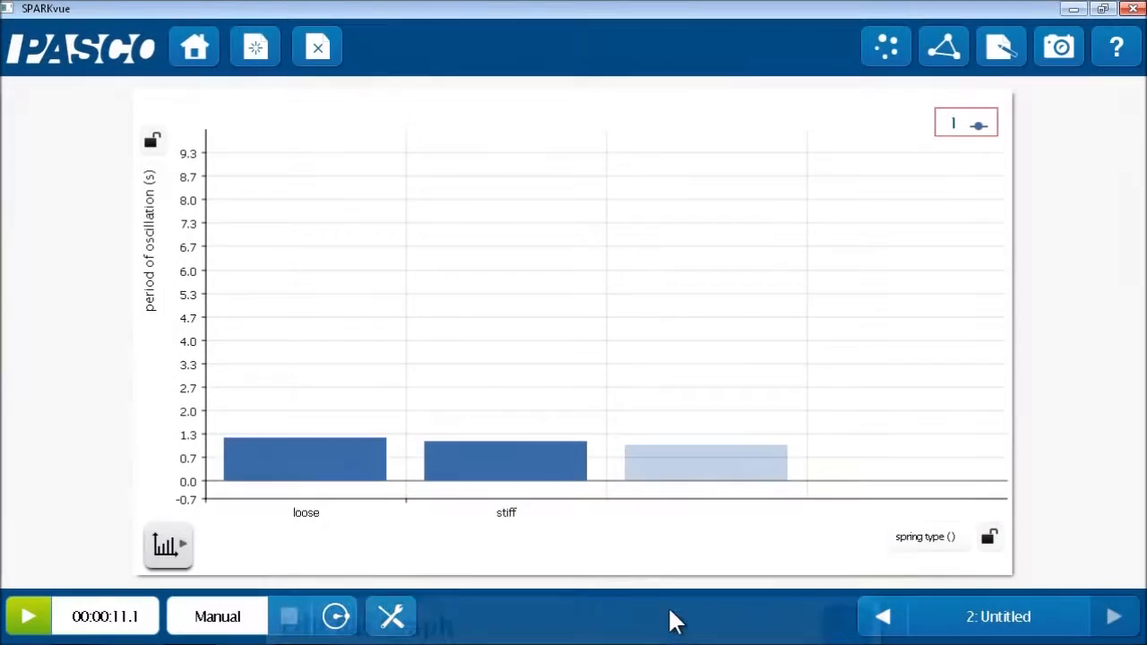
Scale the bar graph to fit its data and show the value above each bar.
click(172, 547)
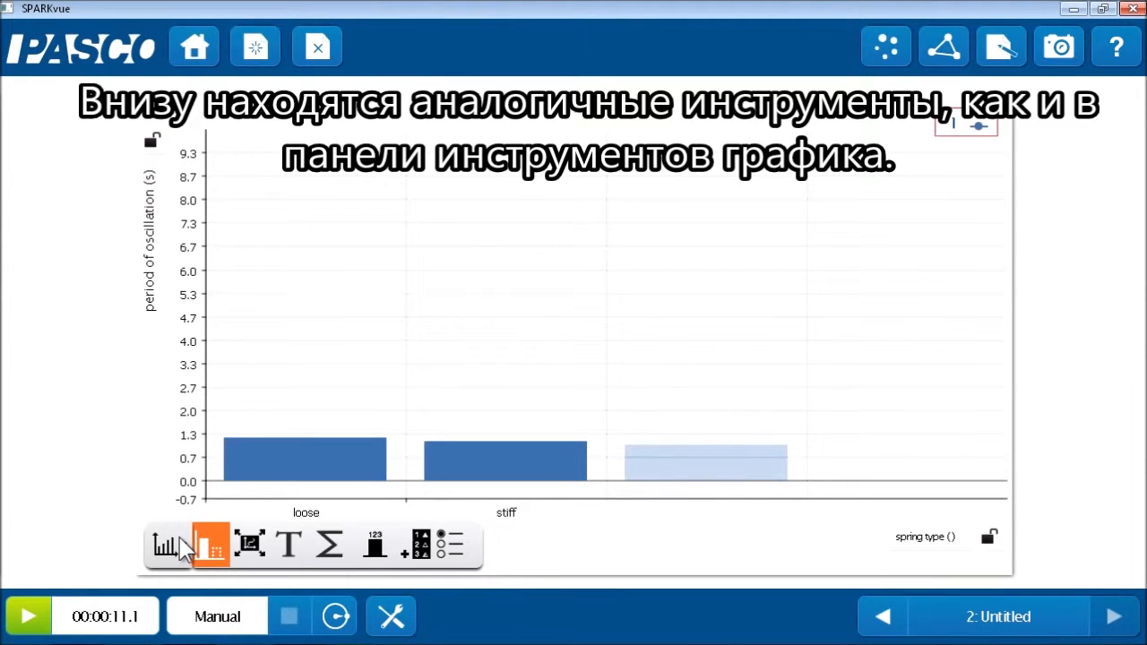
click(250, 544)
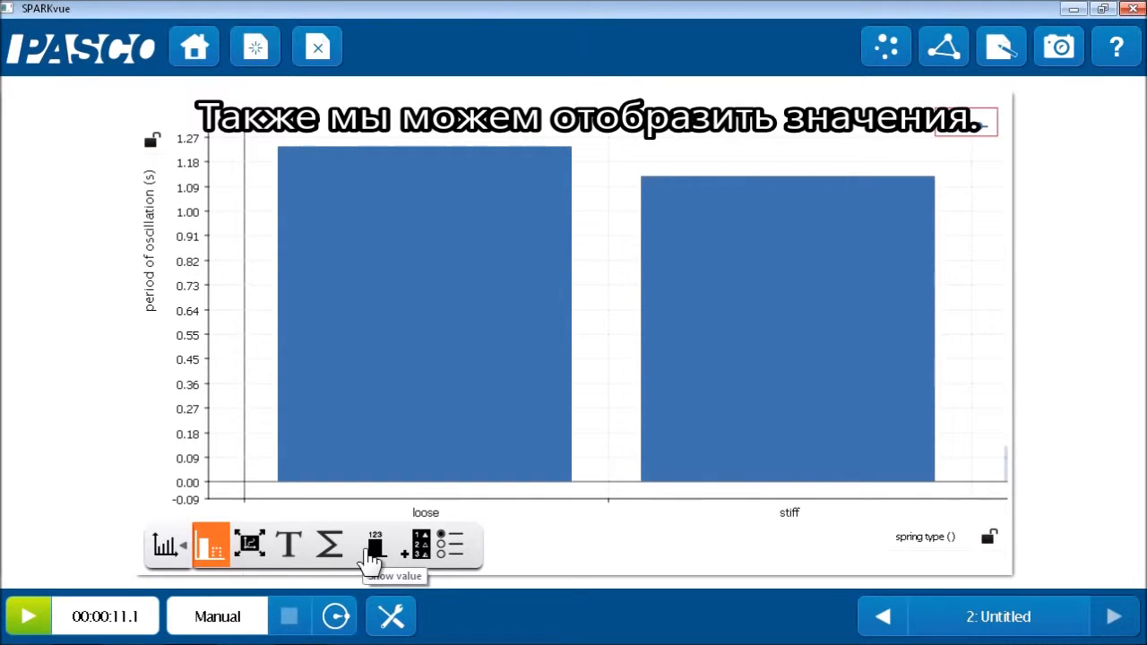
click(372, 556)
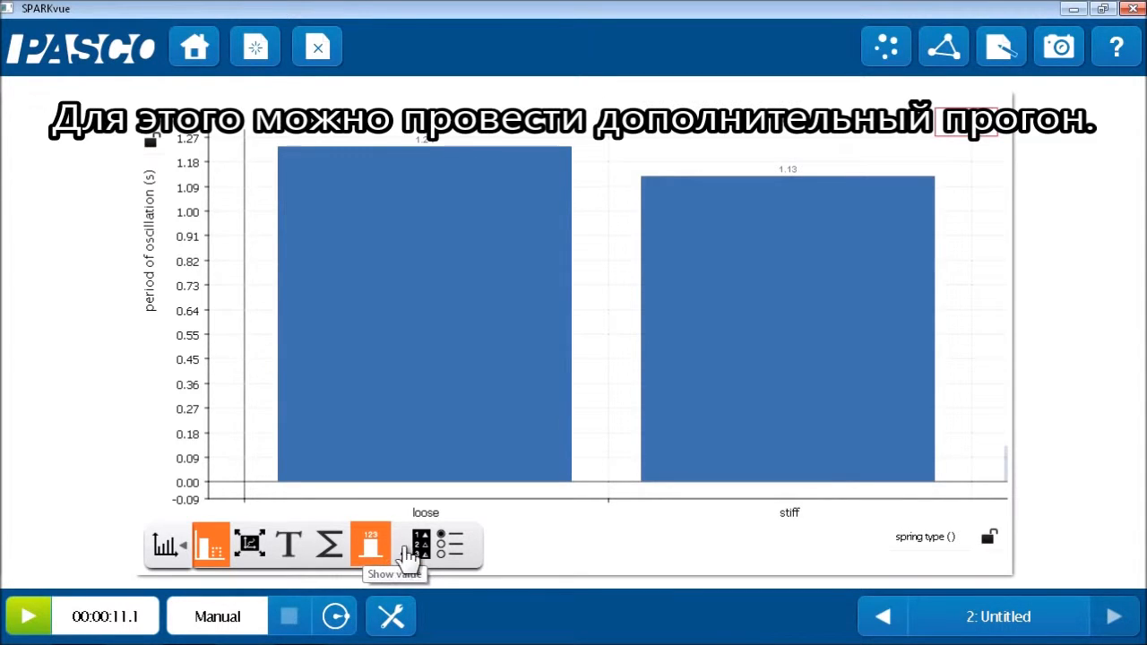
Add a second run to the bar graph and set its loose bar's value to 1.26.
click(425, 560)
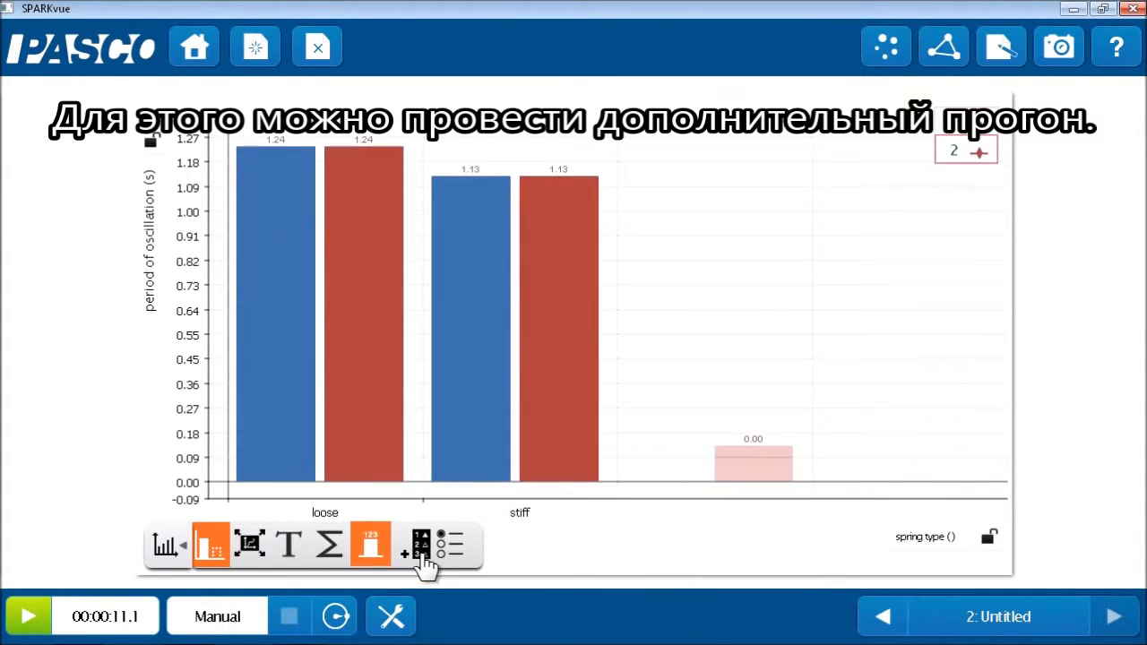
click(368, 340)
click(412, 232)
text(6)
click(636, 619)
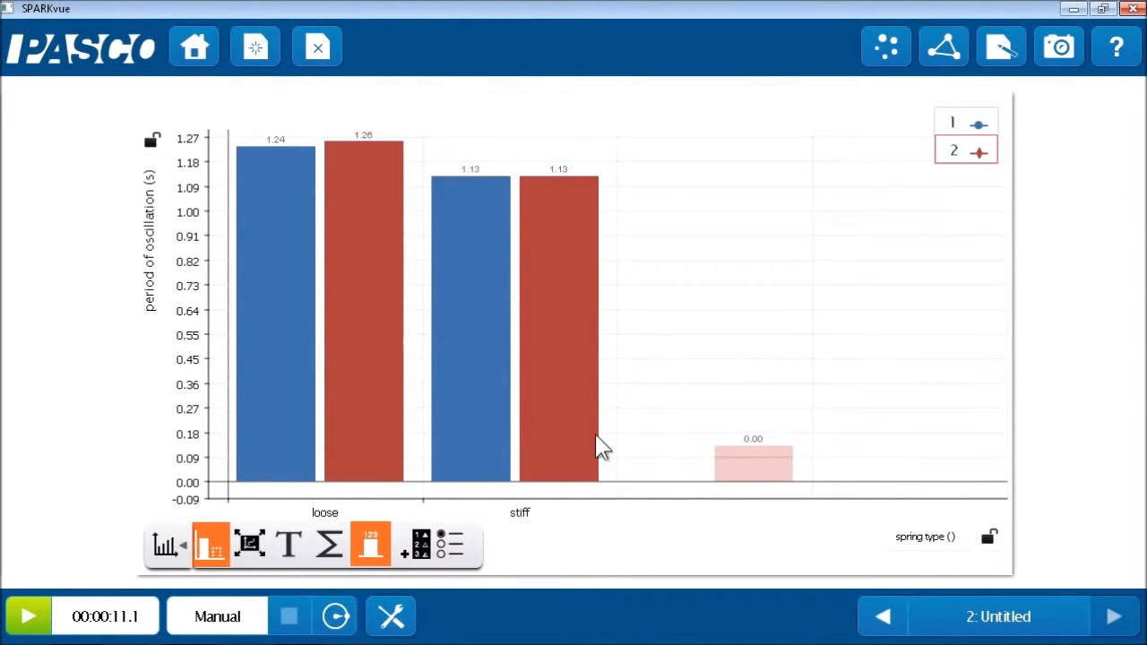
Set the value of the second run's stiff bar to 1.11.
click(559, 257)
click(427, 227)
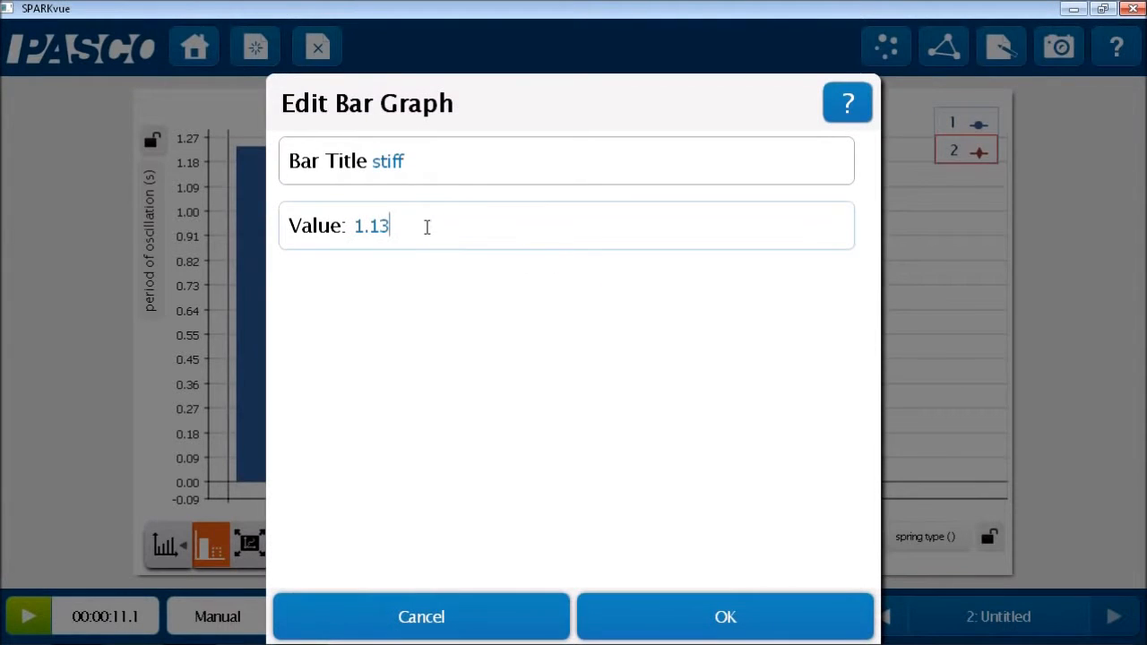
key(BackSpace)
text(1)
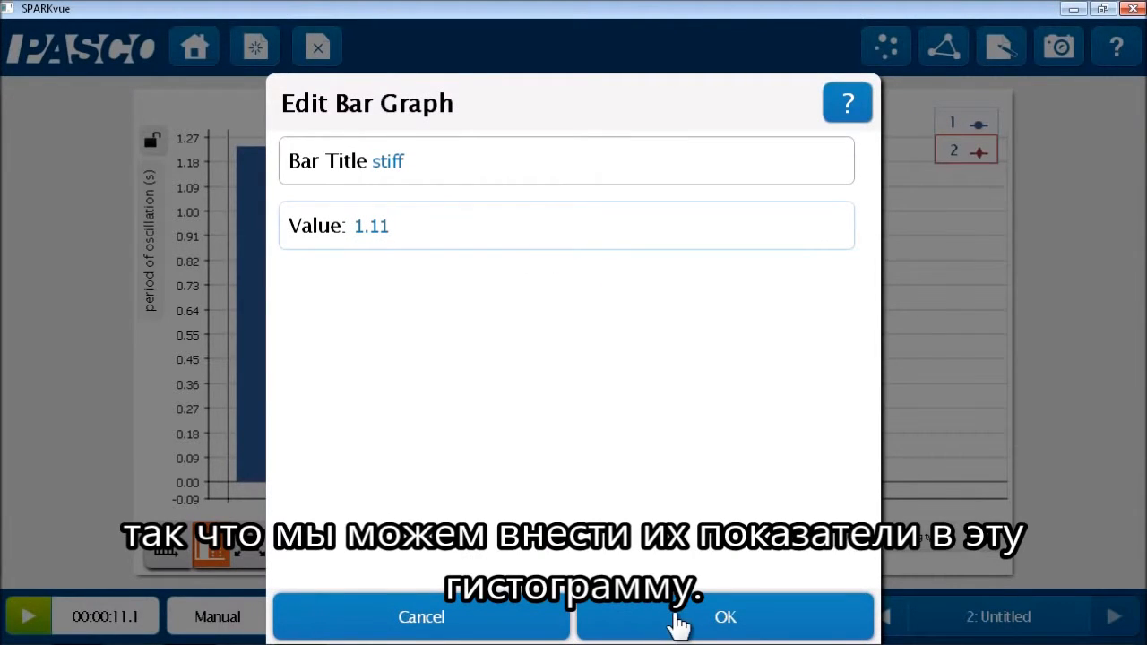
click(680, 620)
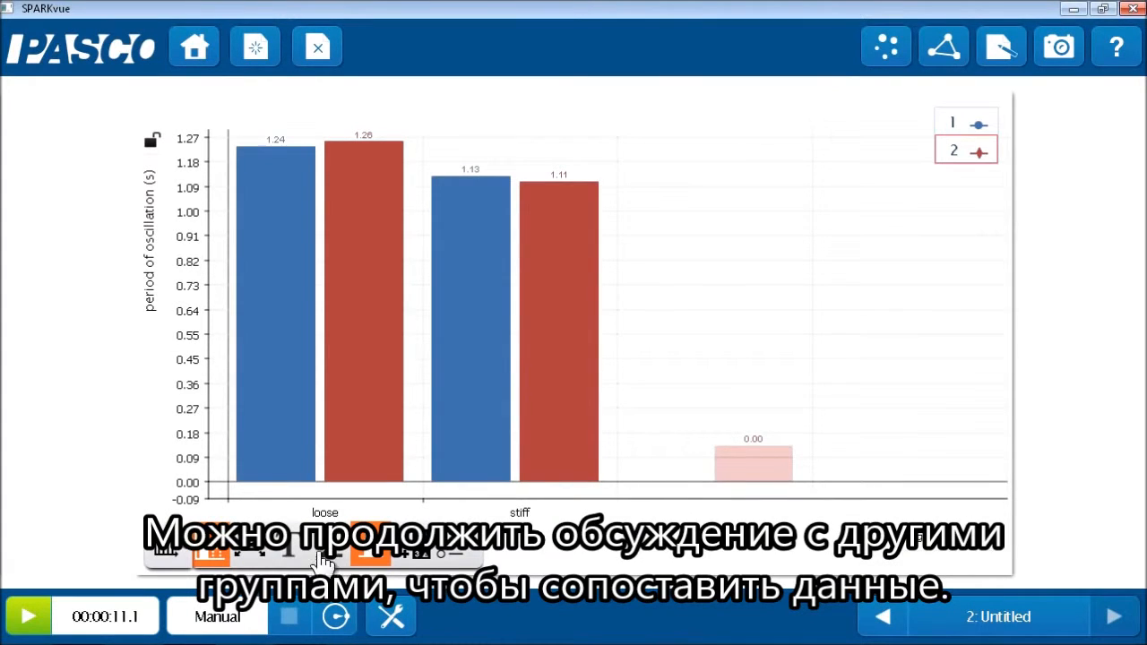
Rescale the bar graph to fit both runs, capture it as a journal snapshot and close the journal.
click(258, 557)
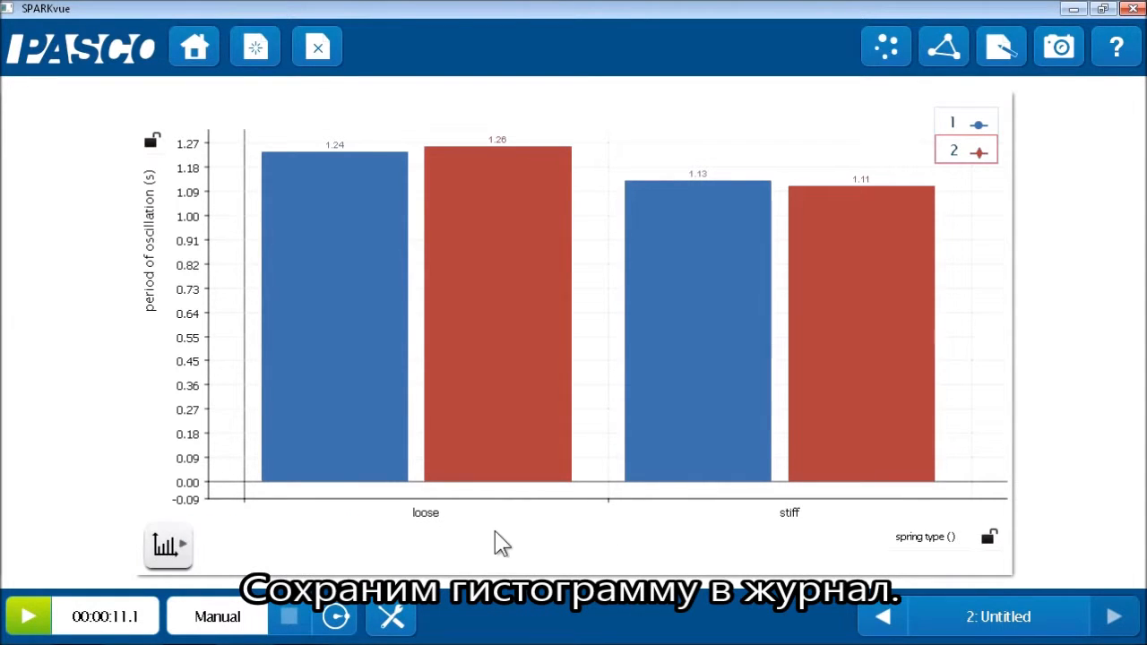
click(1060, 49)
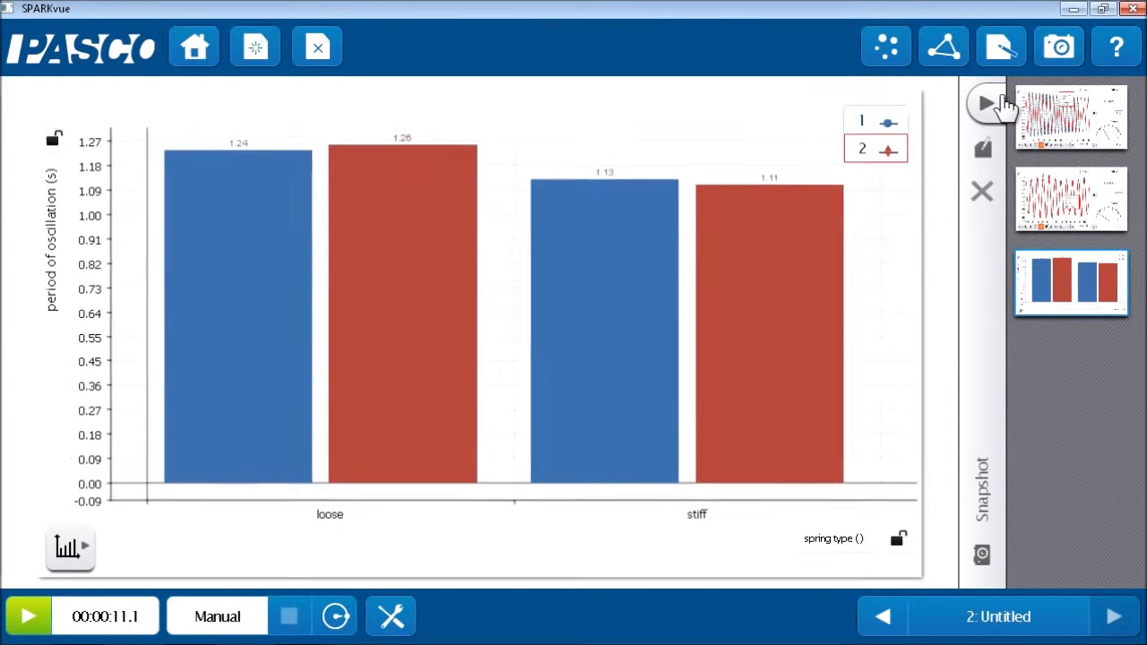
click(997, 103)
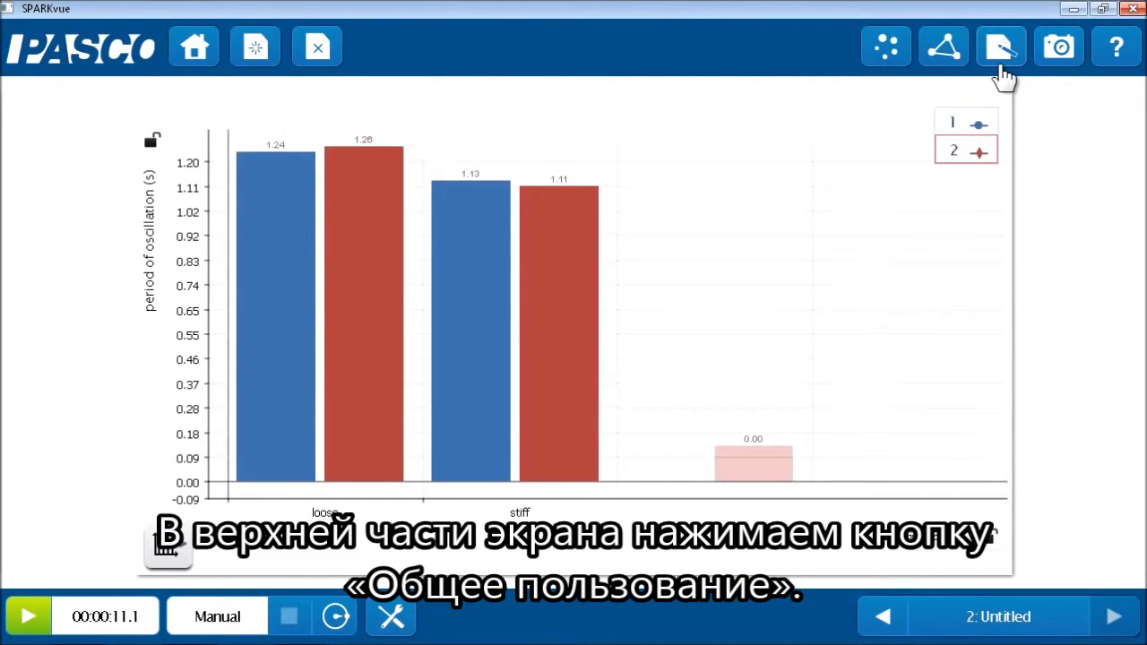
Export the journal to the Desktop under the name "springs - group 1".
click(955, 64)
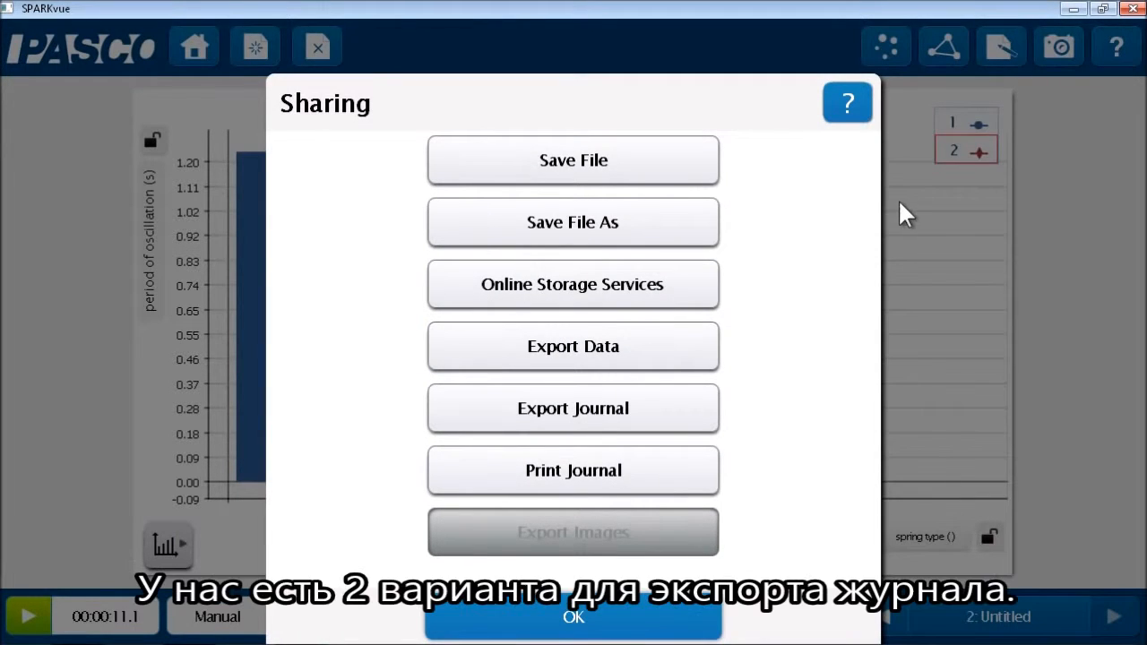
click(676, 433)
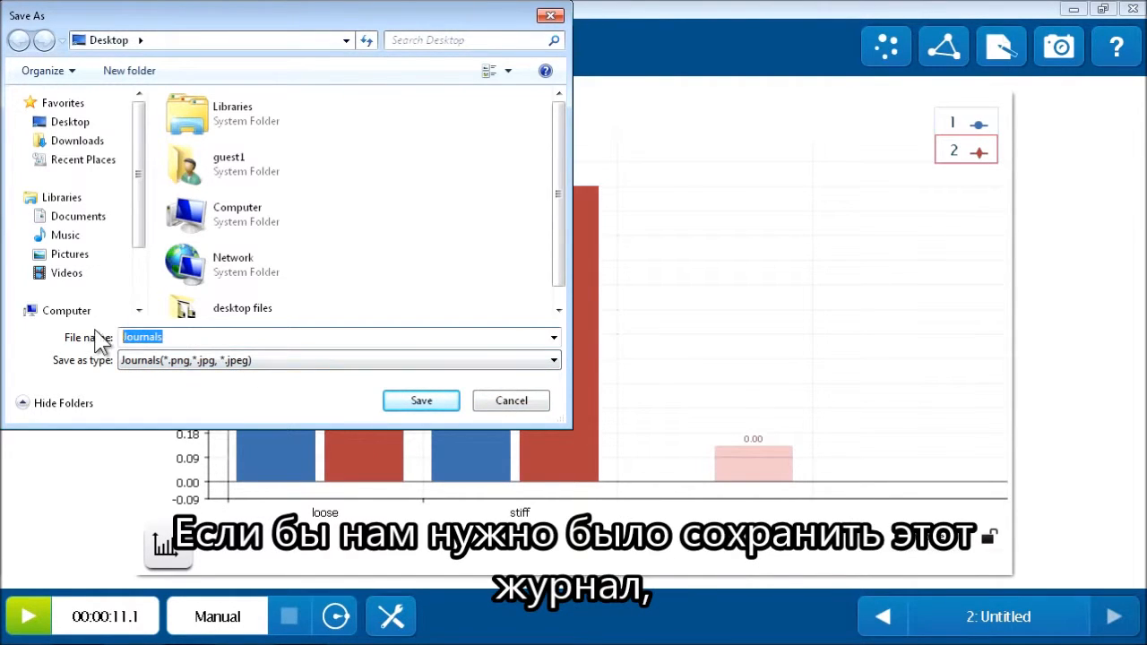
text(springs - group 1)
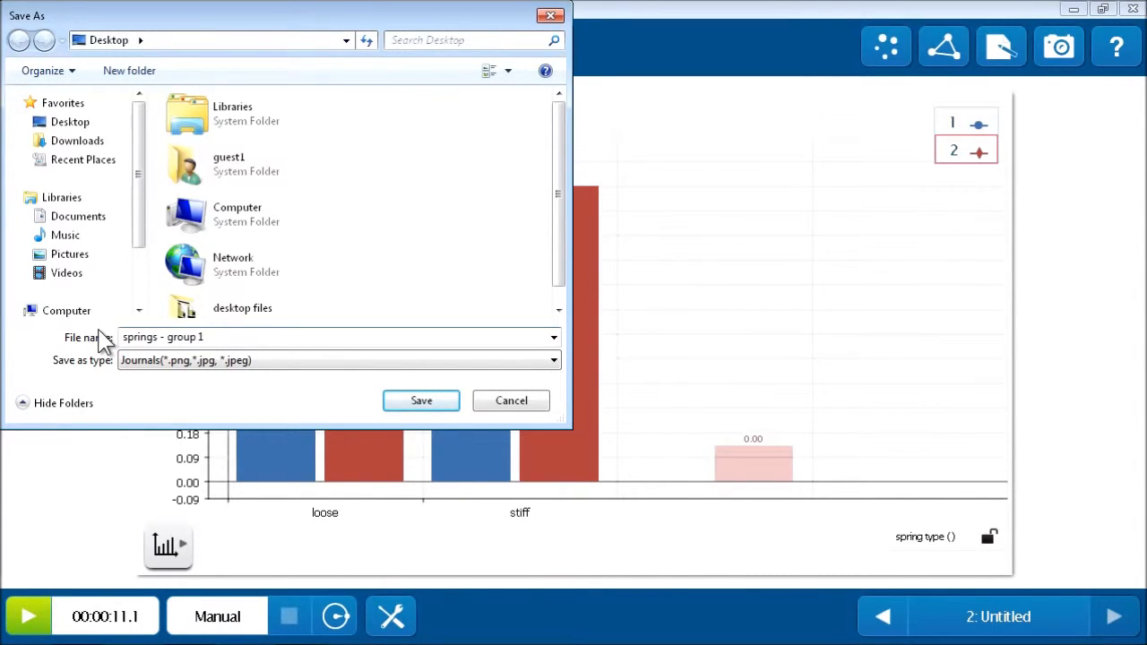
click(54, 122)
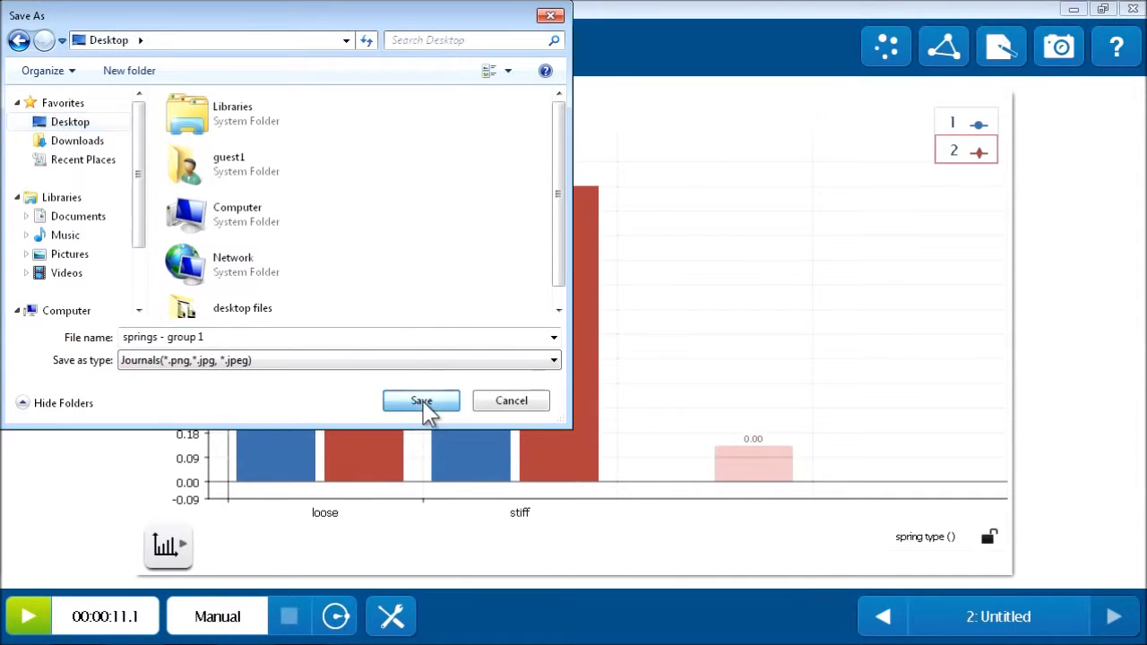
click(421, 402)
In Windows Explorer, open "springs - group 1.html" from the exported Desktop folder, review the journal snapshots and notes, and return to SPARKvue.
key(super+e)
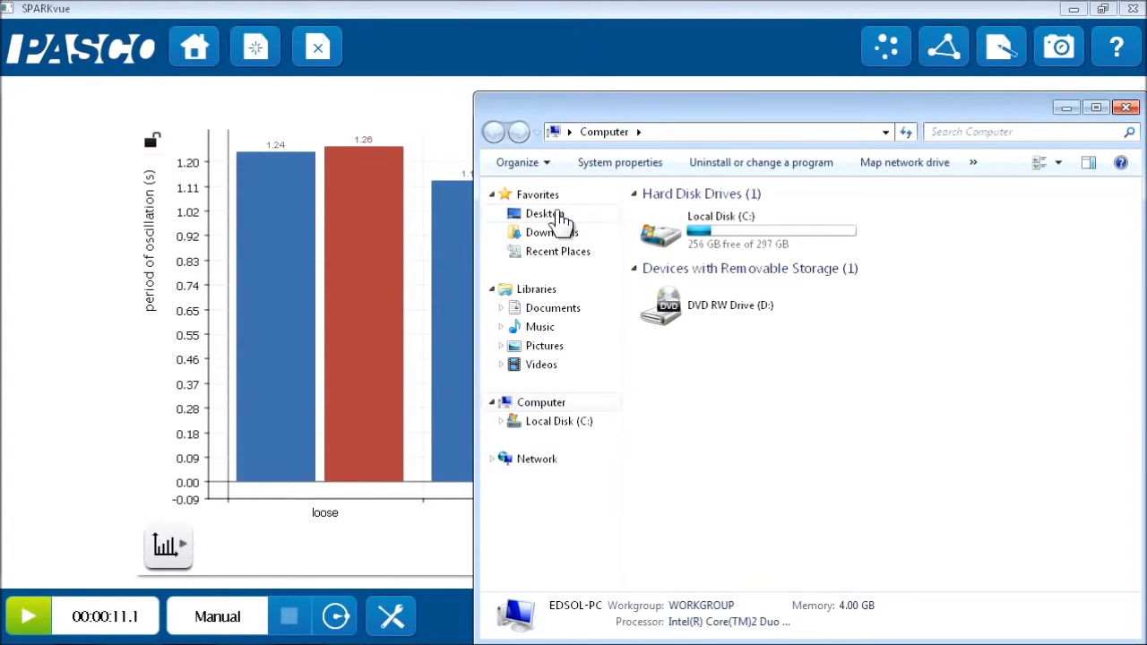
click(545, 213)
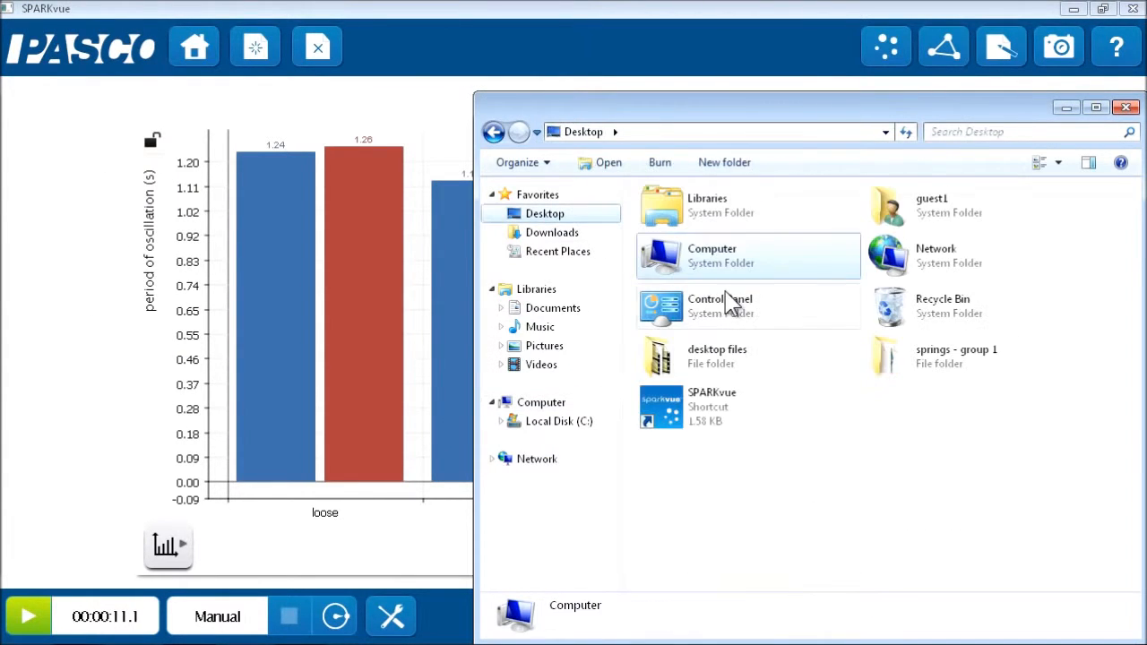
double_click(899, 362)
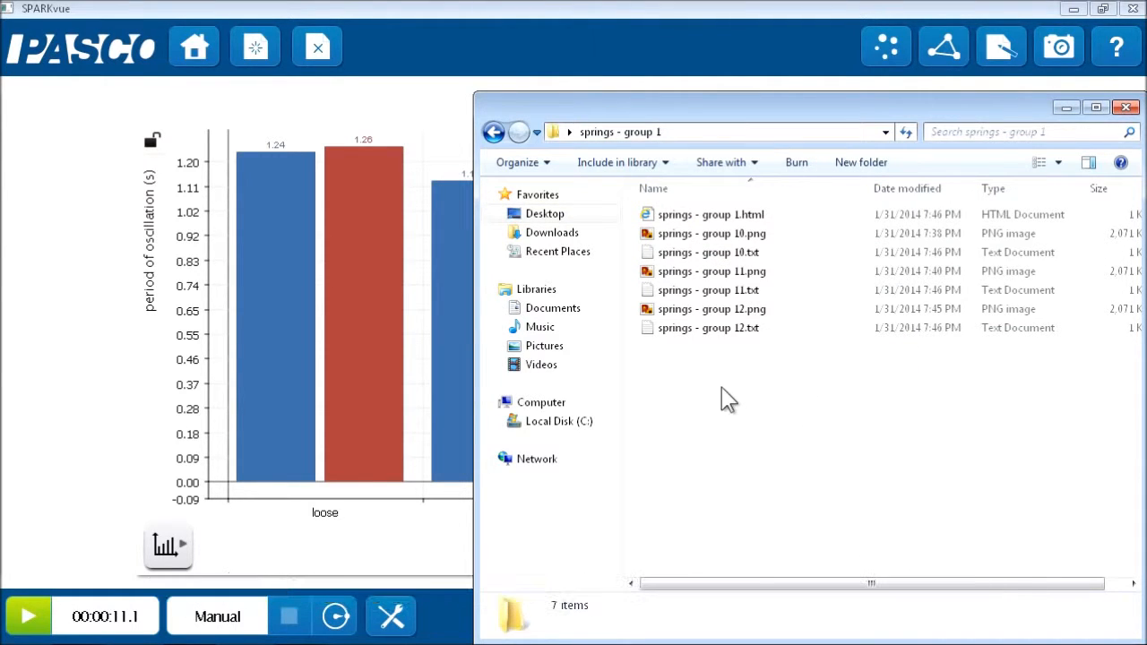
double_click(749, 217)
scroll(787, 275, down, 12)
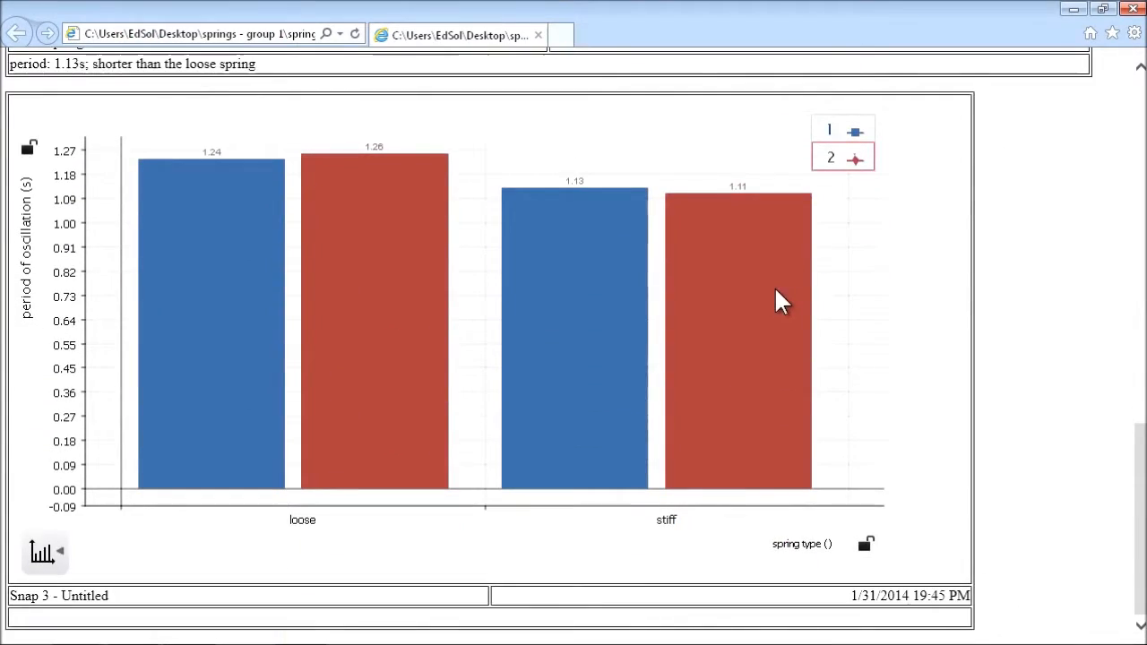
scroll(776, 292, up, 10)
scroll(776, 339, up, 2)
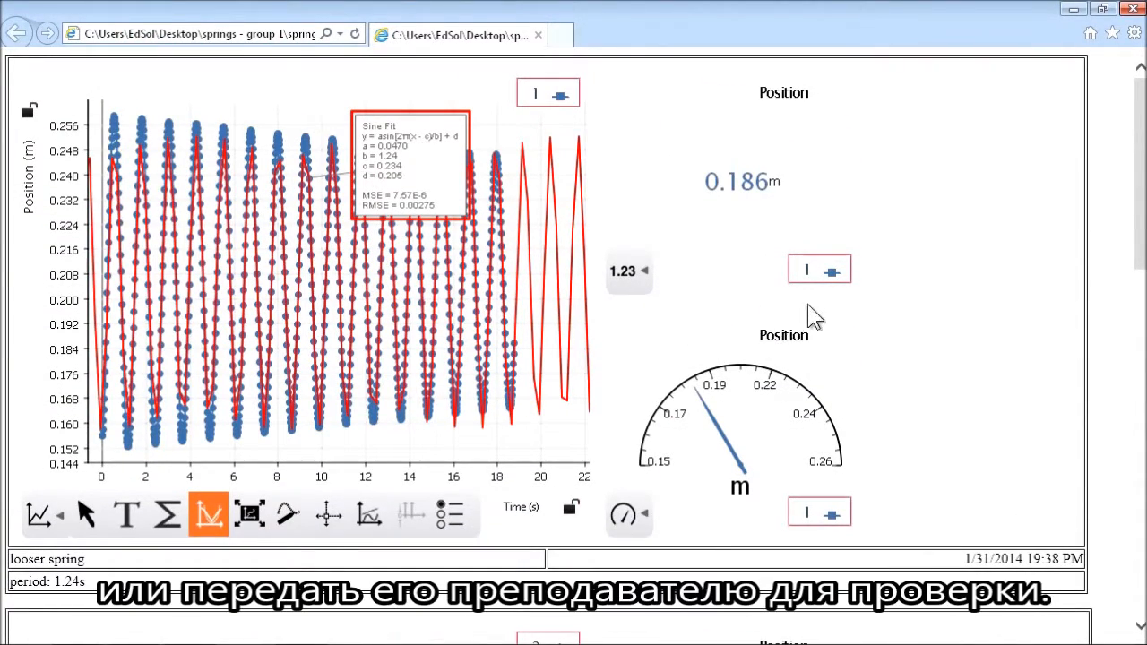
click(1071, 10)
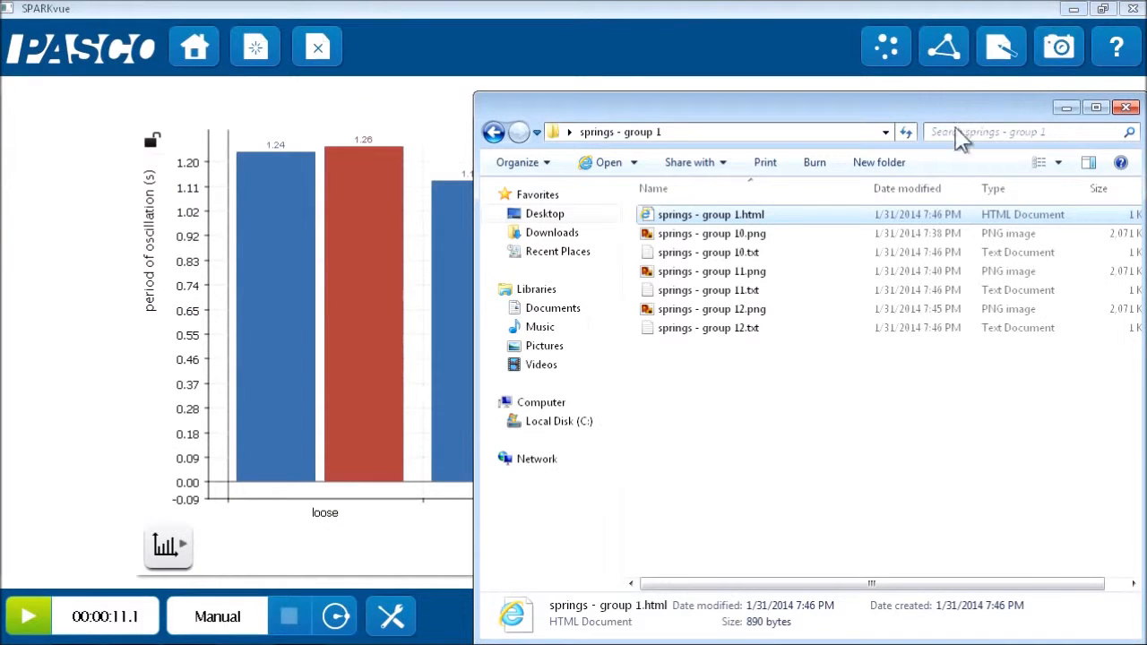
click(711, 15)
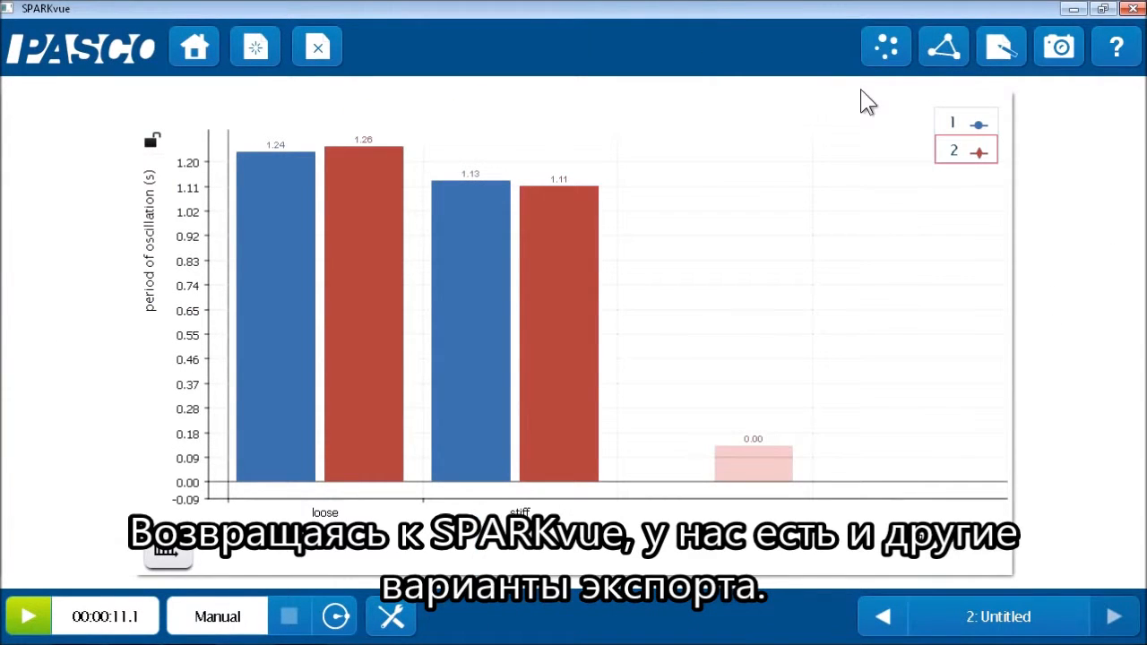
Examine the sharing options, including the online storage services and data export, and close them without saving or exporting.
click(936, 59)
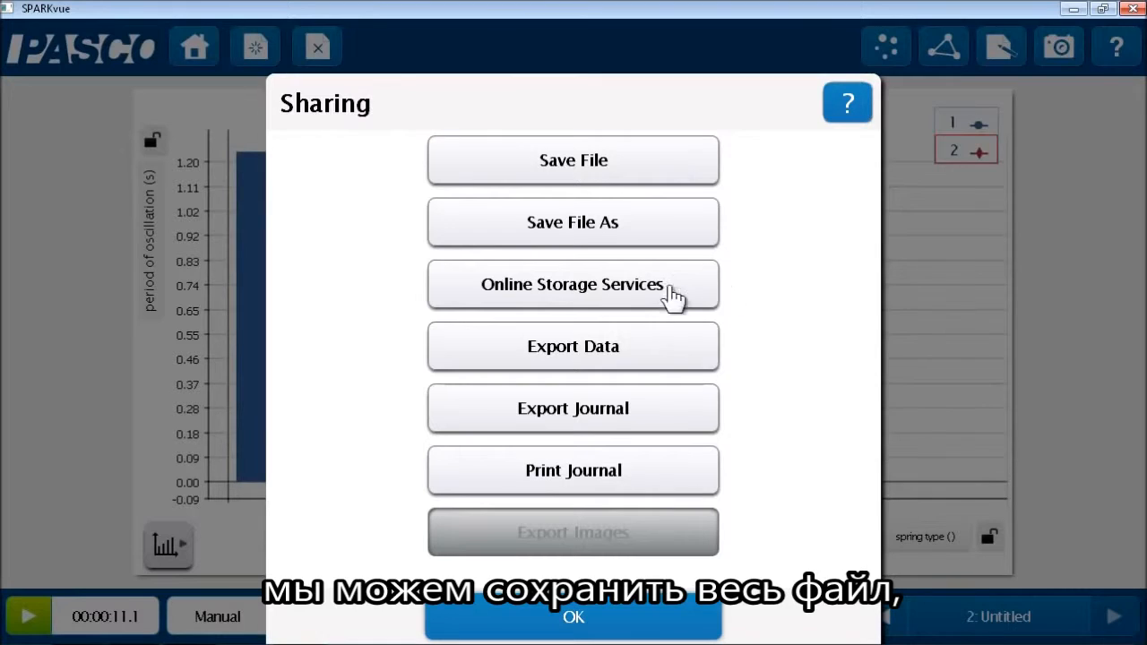
click(645, 299)
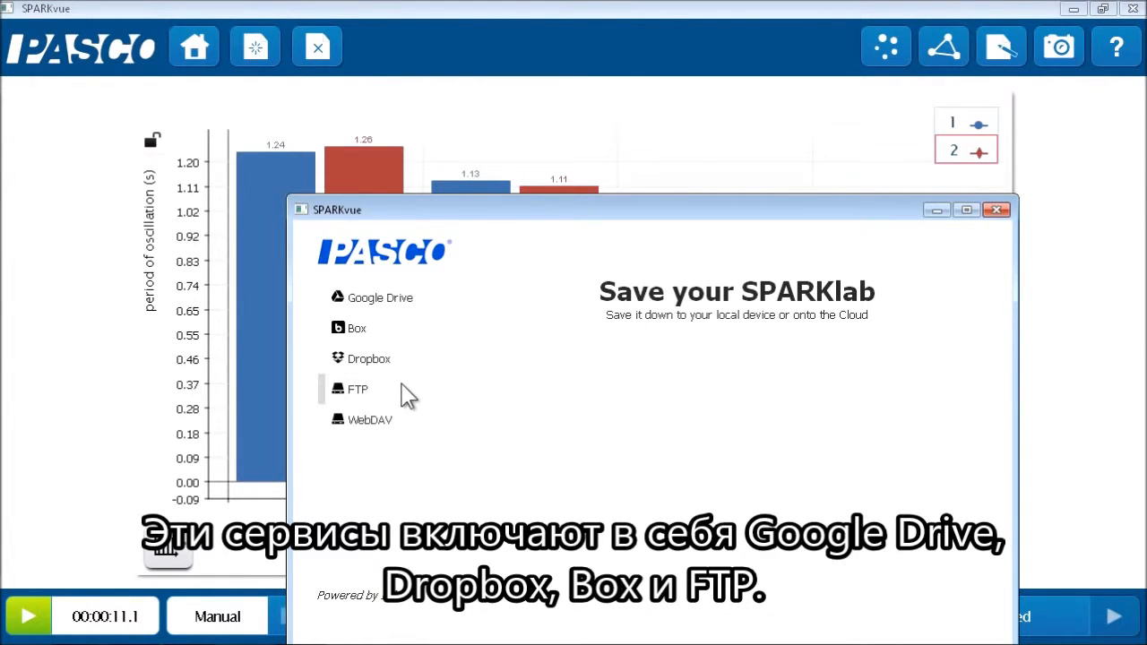
click(1000, 213)
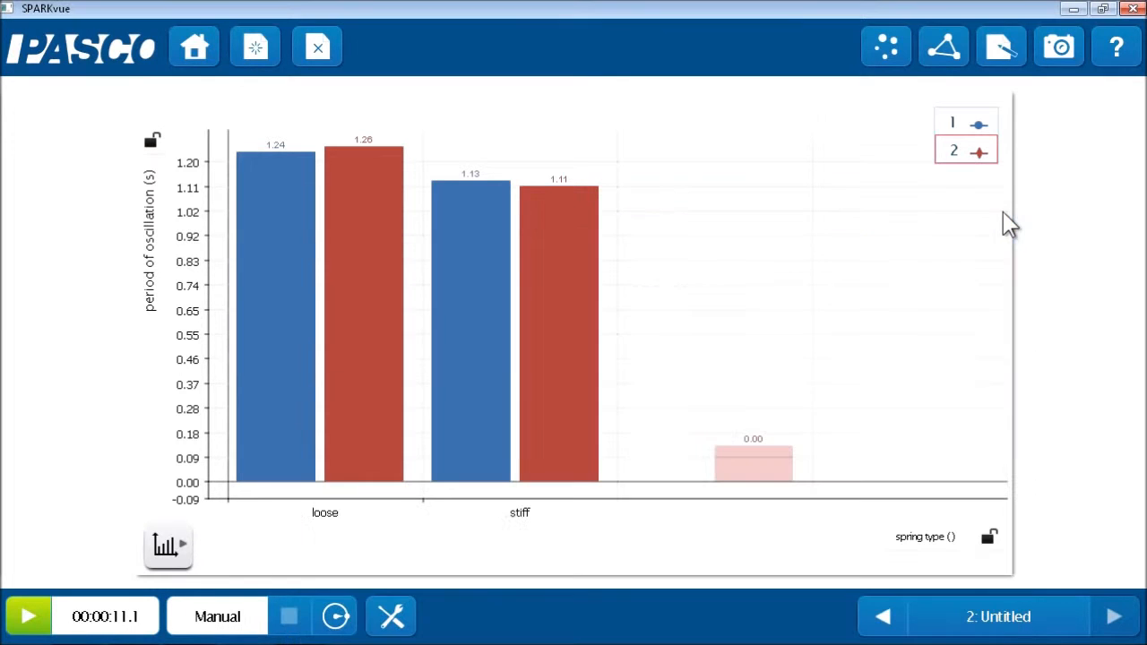
click(948, 65)
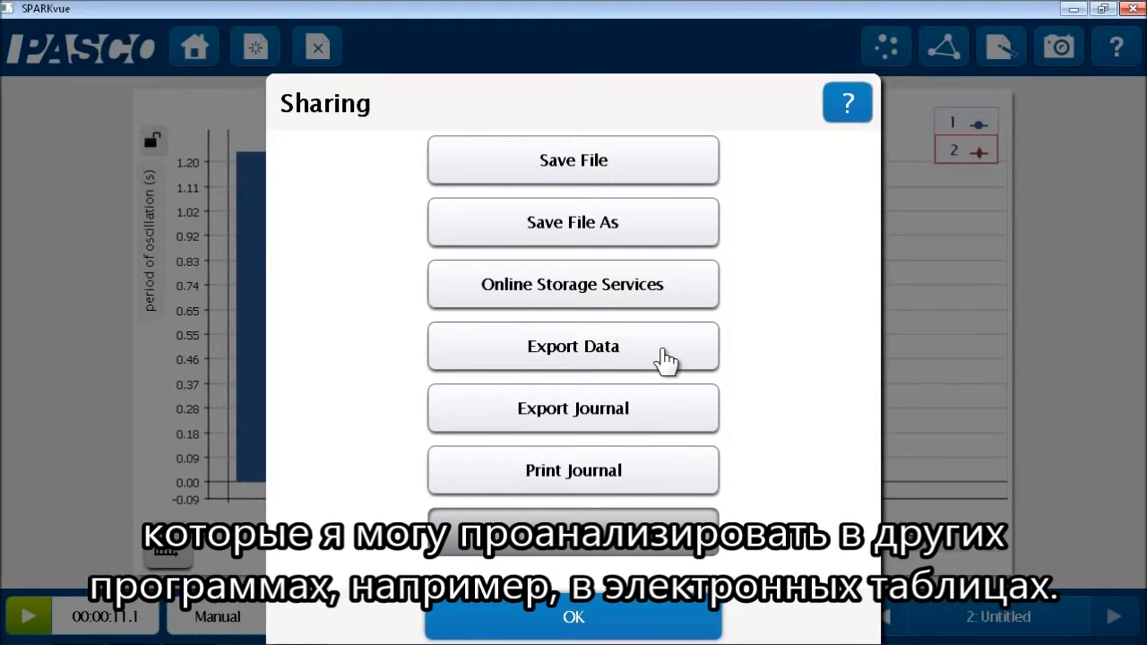
click(672, 627)
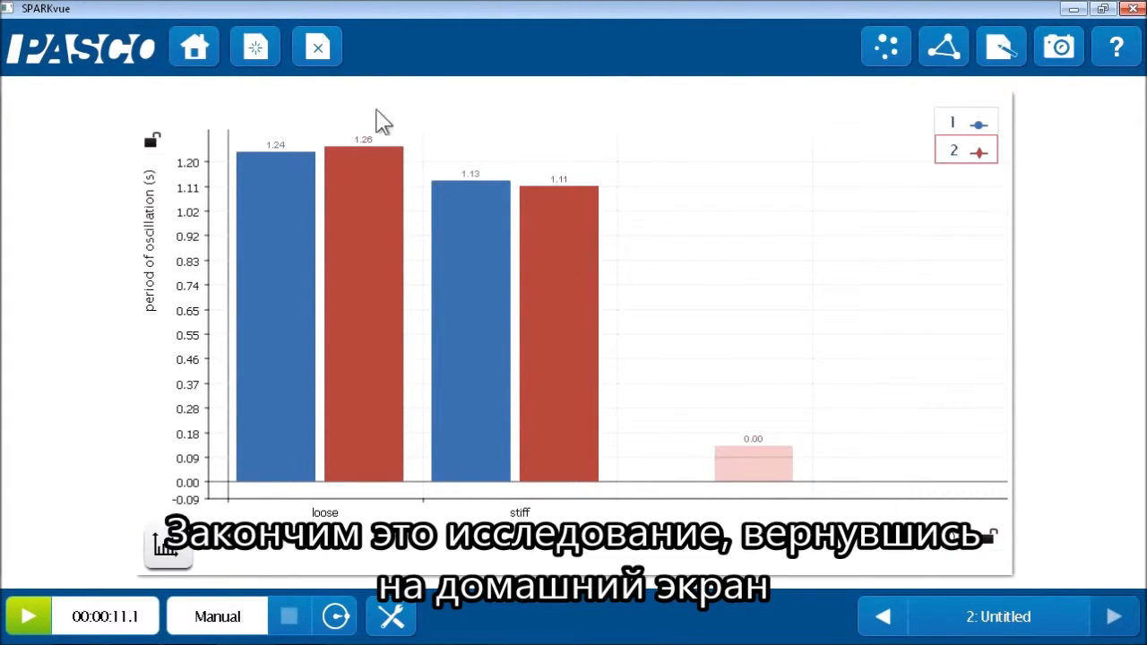
Leave the experiment for the home screen without saving the changes.
click(206, 63)
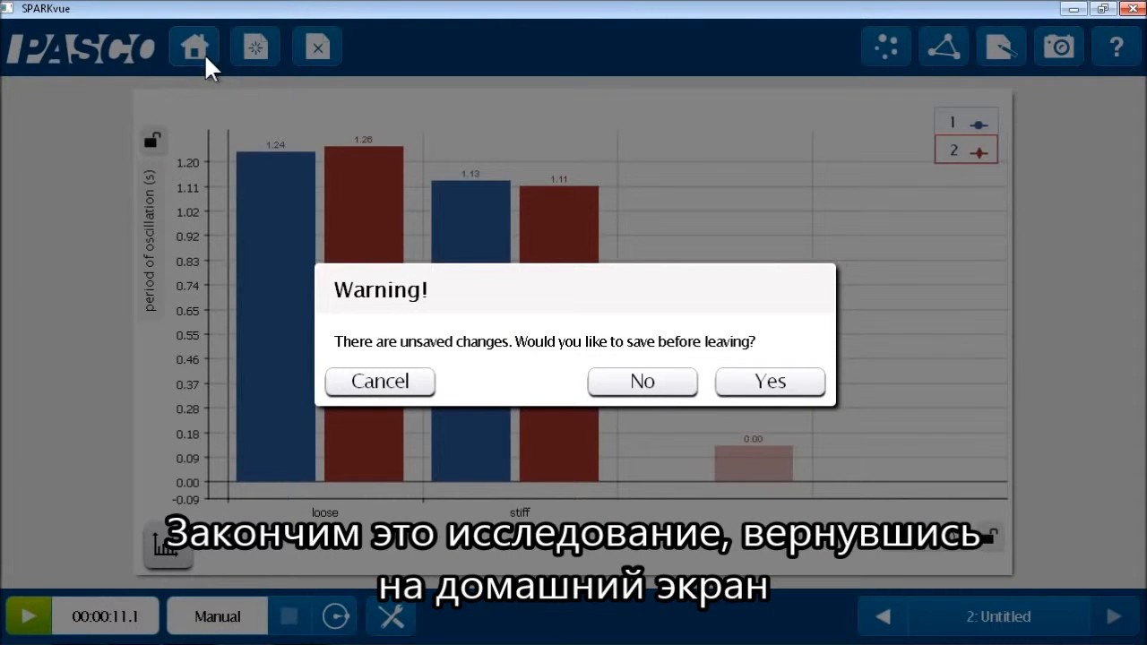
click(673, 387)
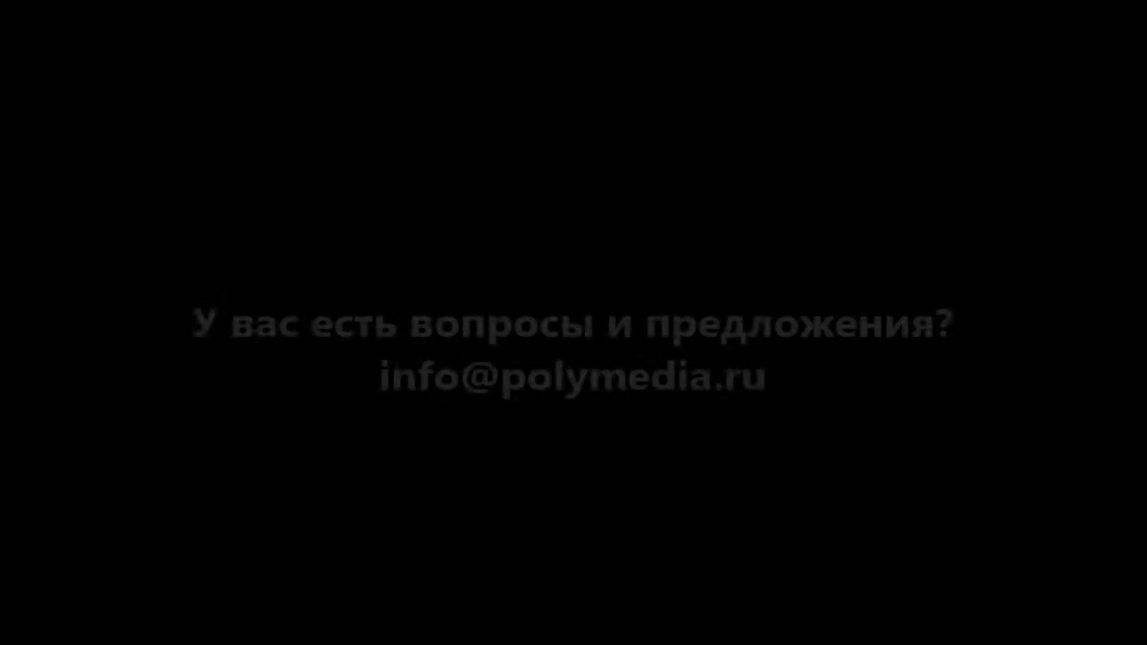